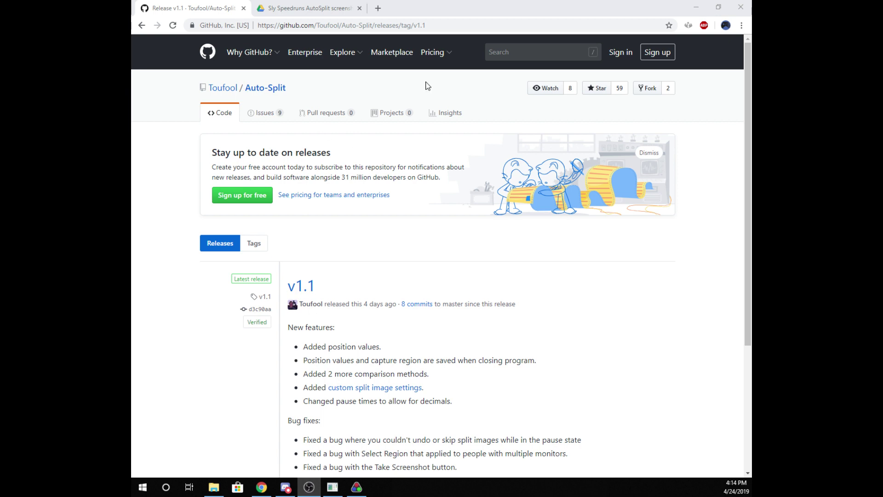
- Review the Auto-Split v1.1 release page, checking its web address and the downloadable assets under the release notes
click(438, 24)
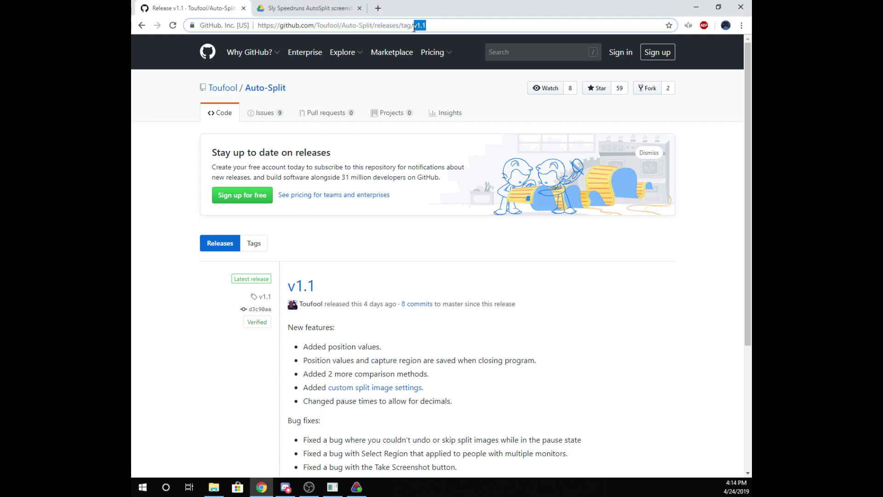
click(196, 193)
drag(427, 25, 257, 25)
click(196, 131)
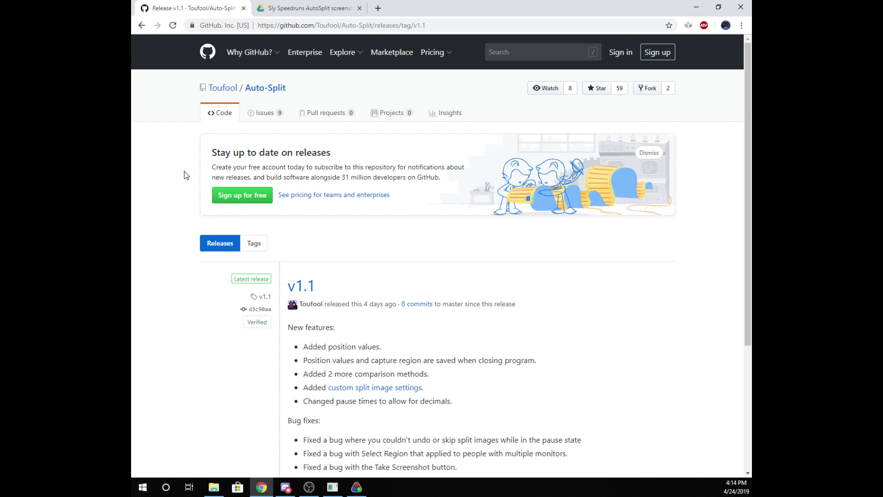
scroll(185, 174, down, 1)
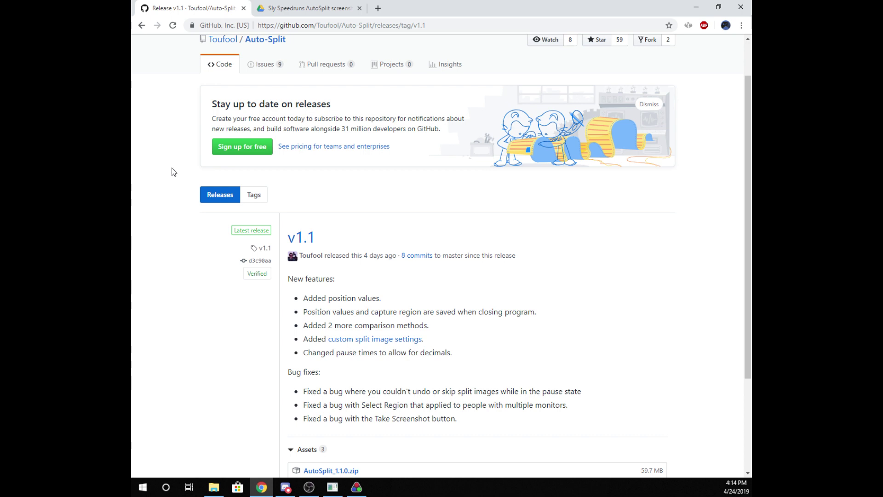
scroll(173, 171, down, 3)
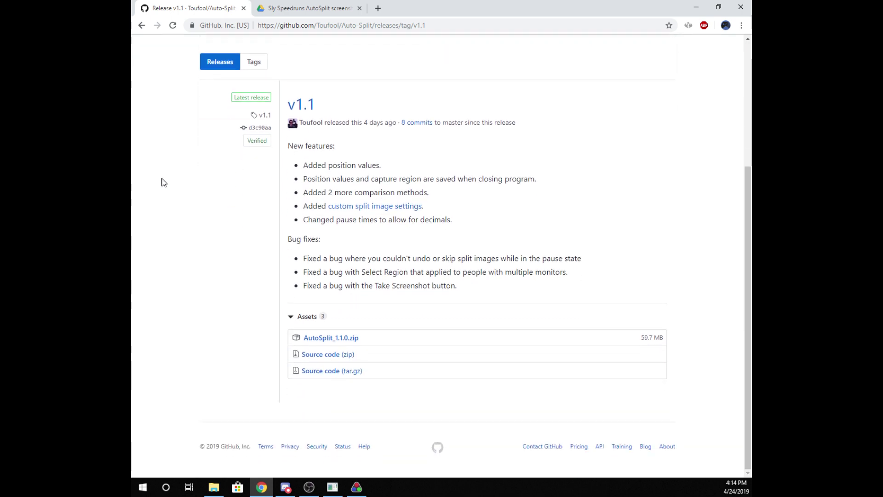
- Close the Auto-Split release page and highlight the web address of the Sly Speedruns AutoSplit screenshots folder in Google Drive
click(451, 23)
click(231, 247)
click(243, 8)
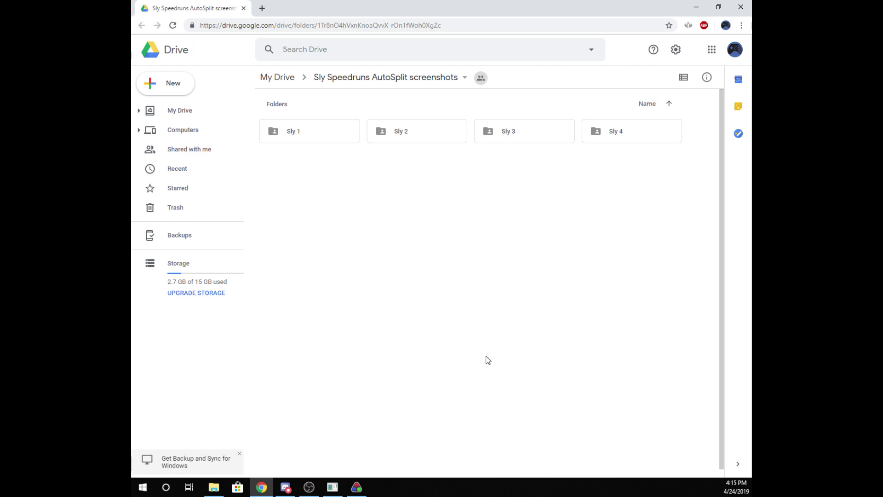
click(456, 24)
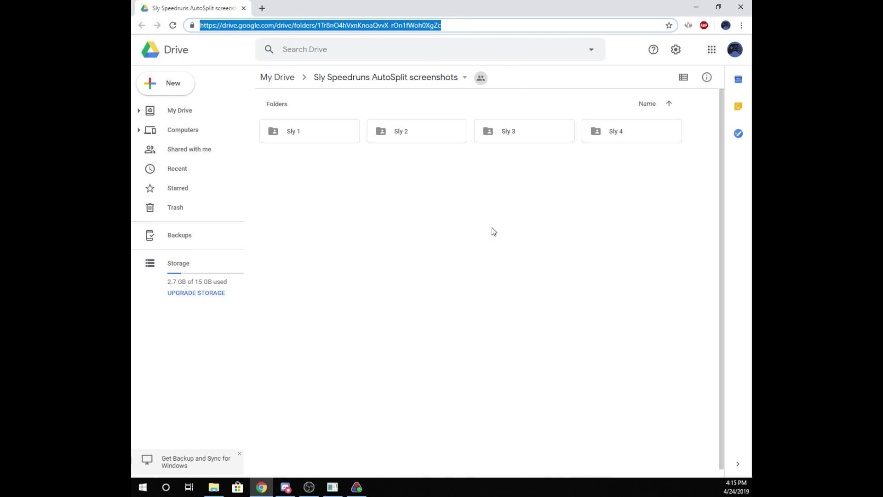
- Open the Any% Splits folder inside the Sly 1 folder to view its split images
double_click(294, 135)
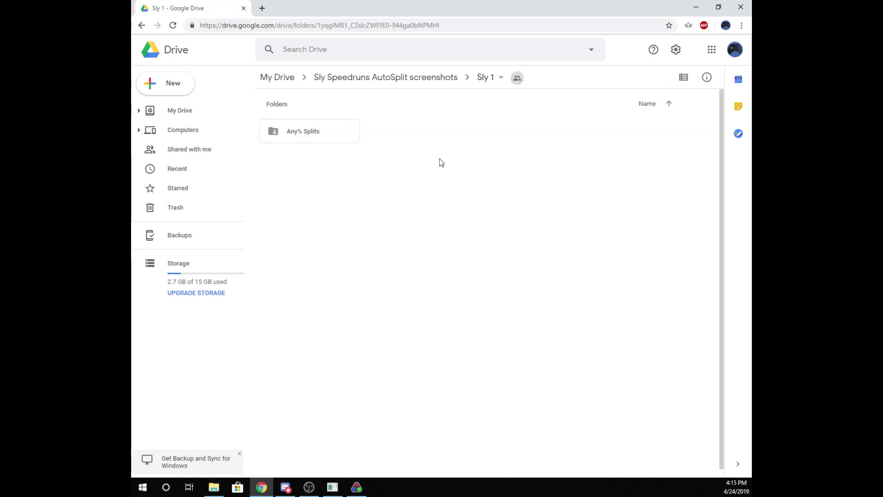
click(299, 133)
double_click(300, 133)
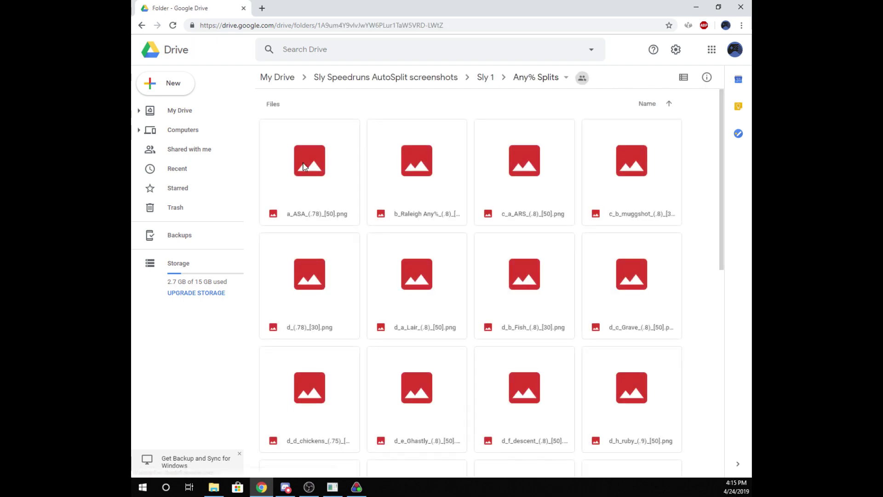
- Return to the Sly 1 folder and show the download option for the Any% Splits folder without using it
click(141, 27)
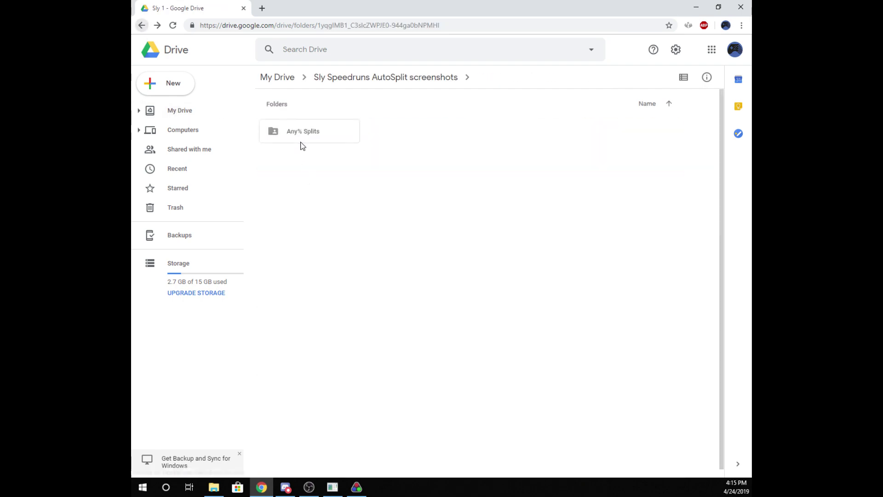
right_click(316, 132)
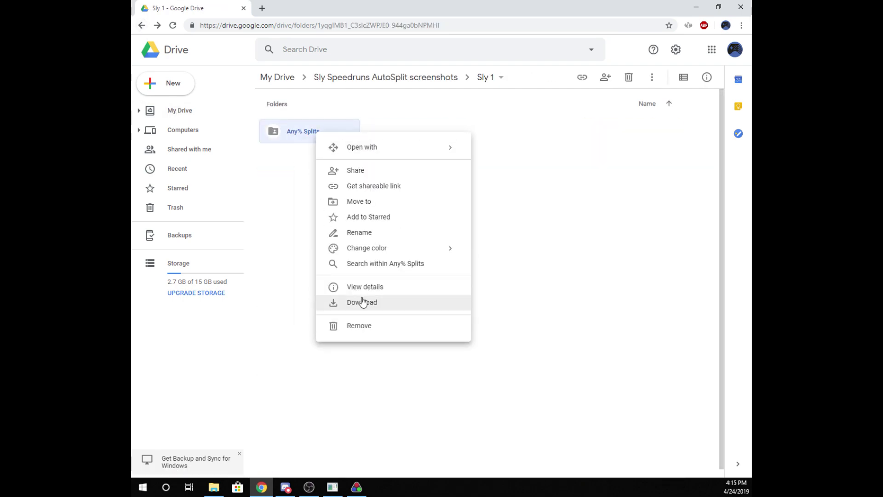
click(572, 155)
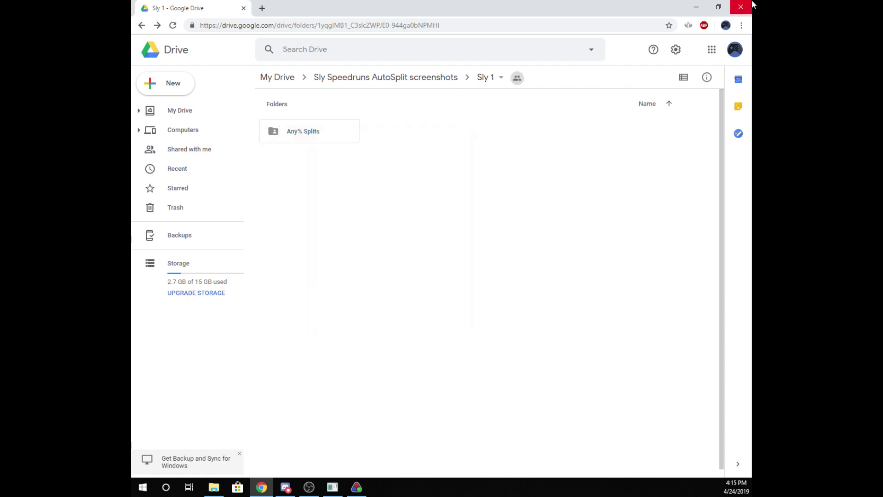
- Close the browser, switch to File Explorer and go up from Any% Splits to the Downloads folder
click(741, 7)
click(215, 492)
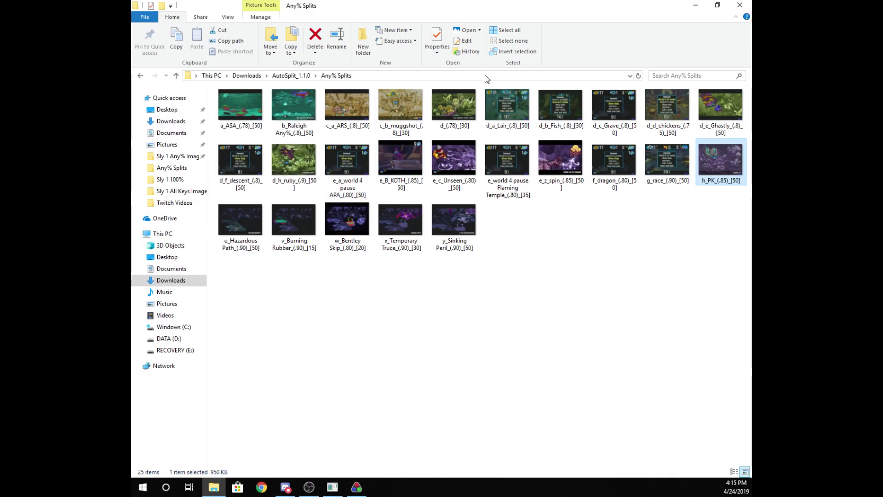
click(287, 76)
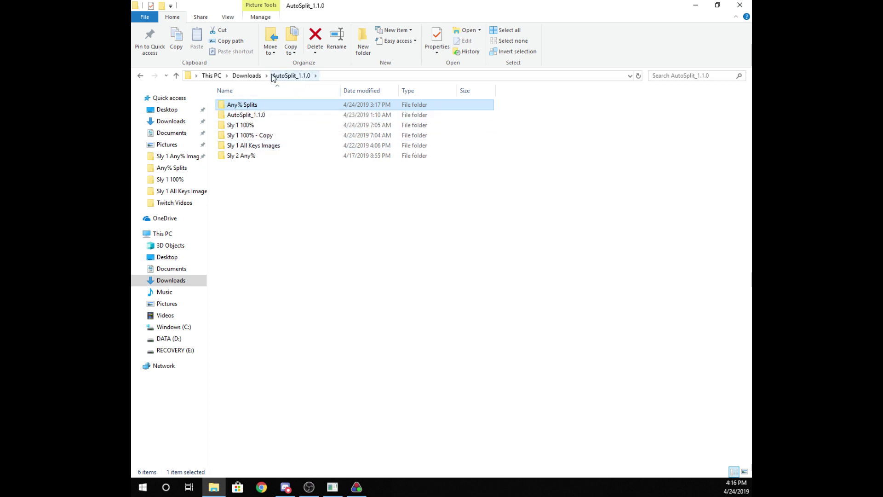
click(257, 76)
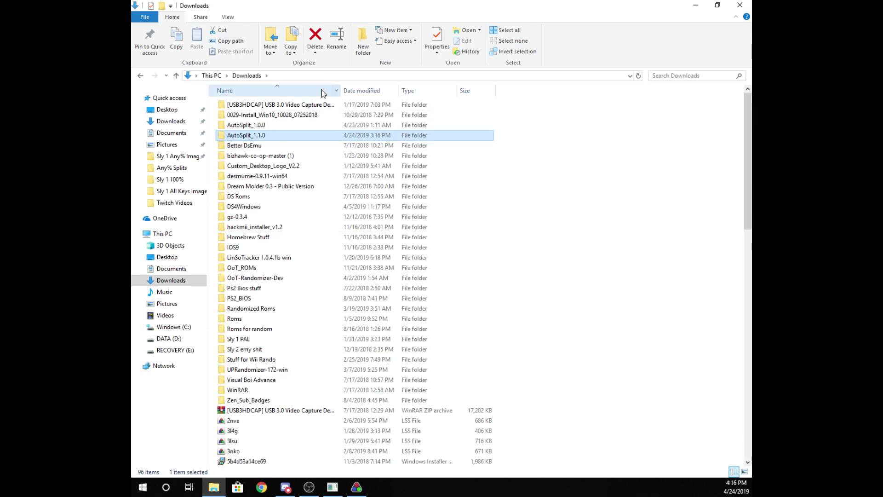
- Look at the program files in the AutoSplit_1.1.0 folder nested inside AutoSplit_1.1.0 and return to the parent folder
double_click(260, 135)
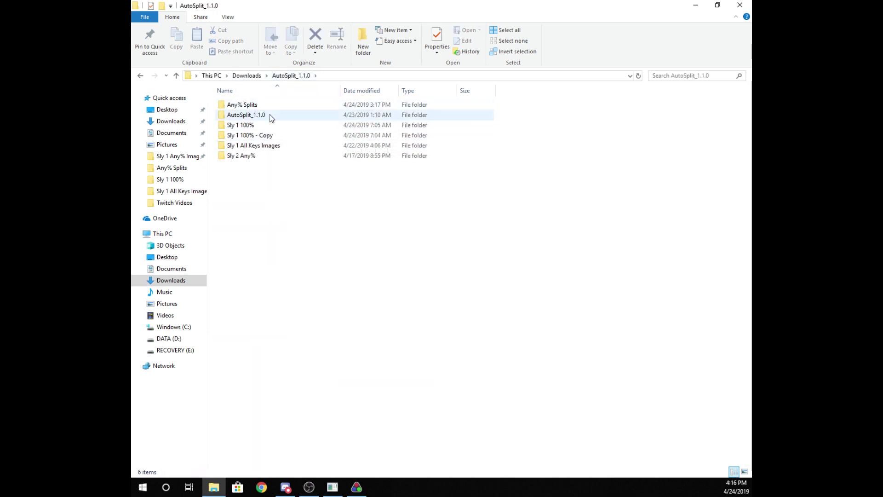
double_click(246, 115)
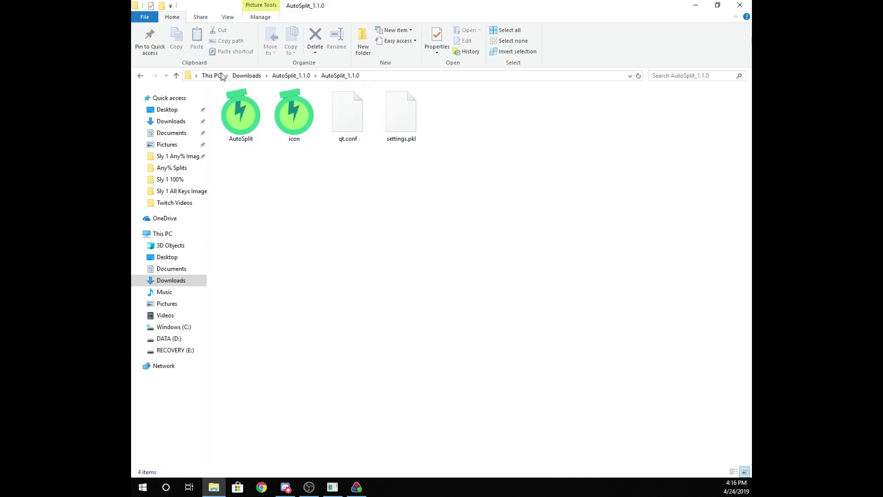
click(140, 77)
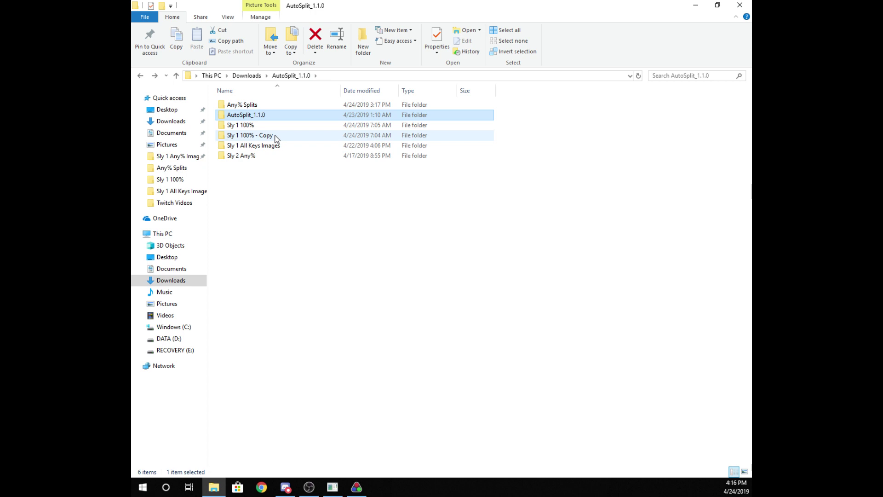
- Open the local Any% Splits folder and point out the d_a_Lair, d_d_chickens and g_race pause-menu images
click(267, 109)
double_click(267, 108)
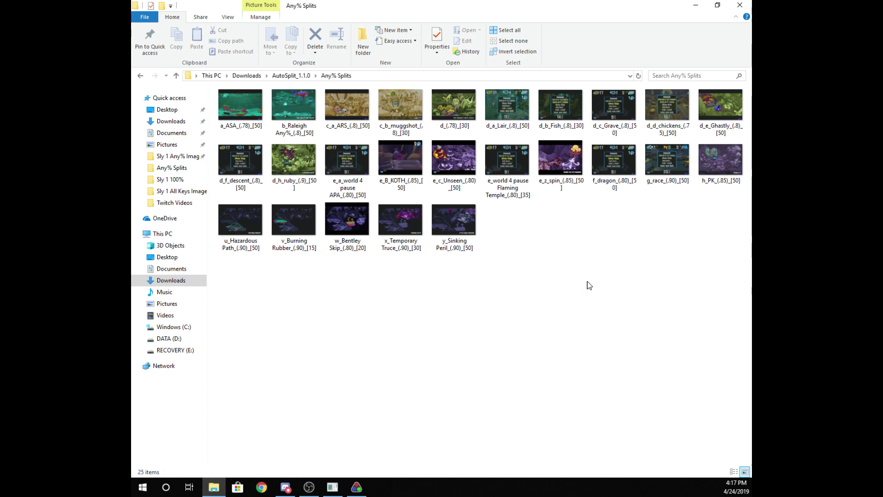
click(515, 96)
click(670, 98)
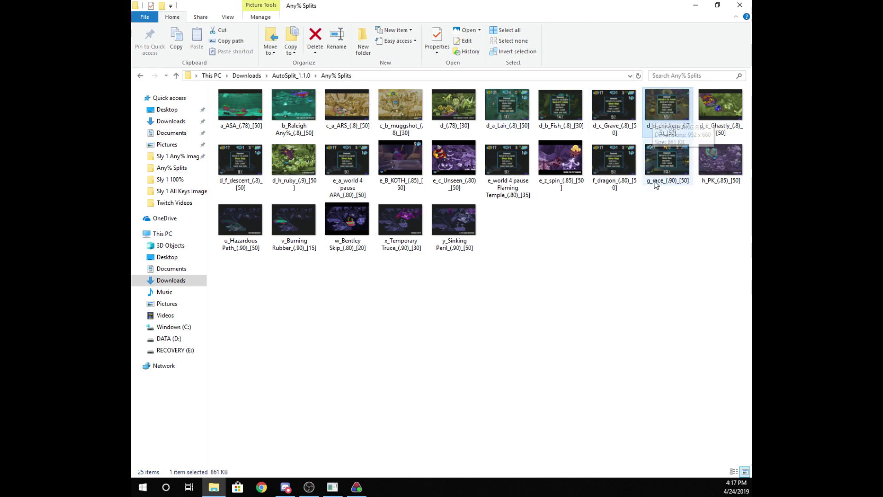
click(658, 164)
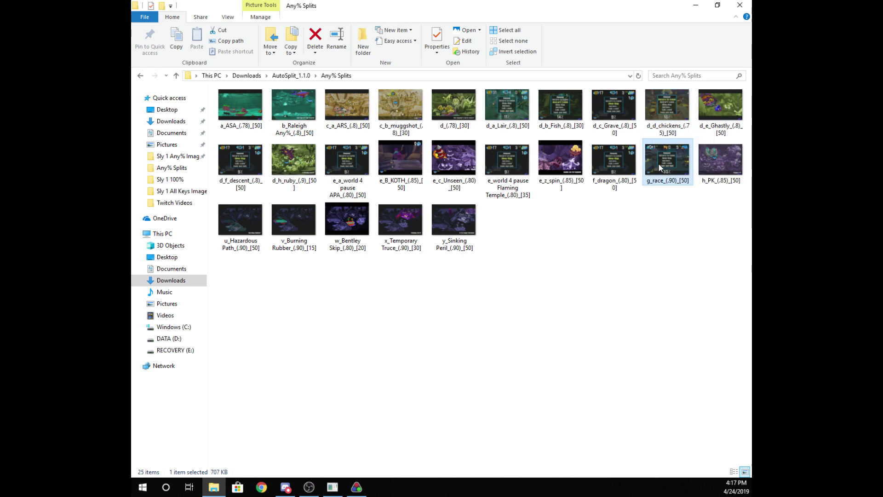
click(500, 123)
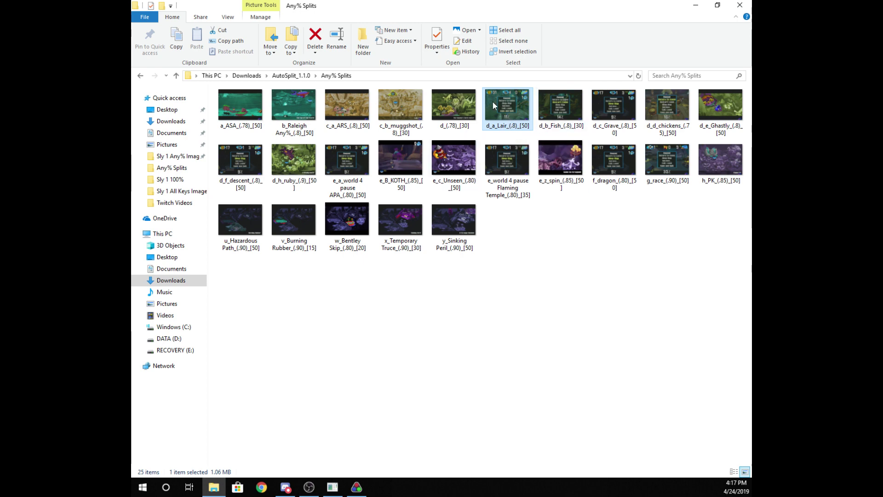
mouse_move(515, 105)
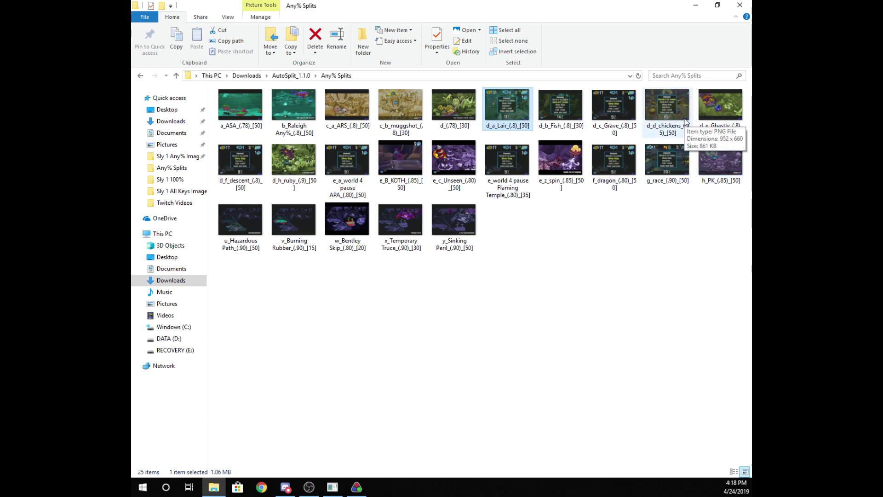
- Open the d_d_chickens split image in the photo viewer, close it and clear the file selection
double_click(684, 120)
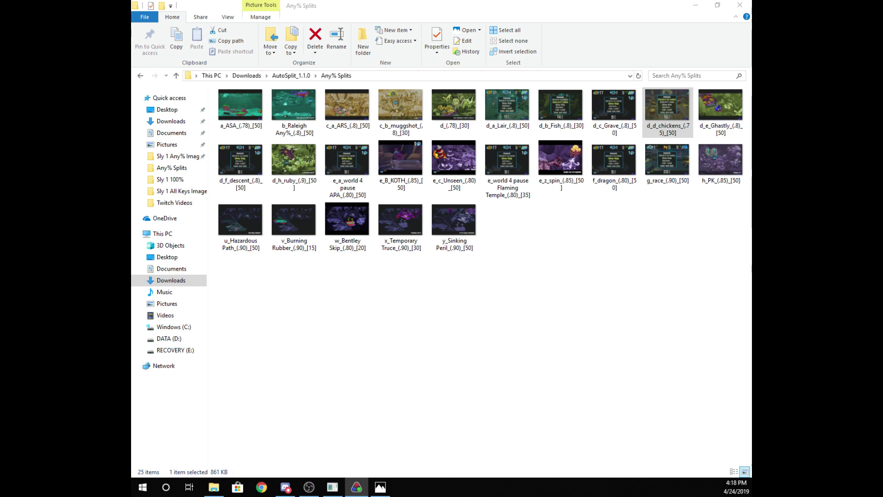
key(alt+F4)
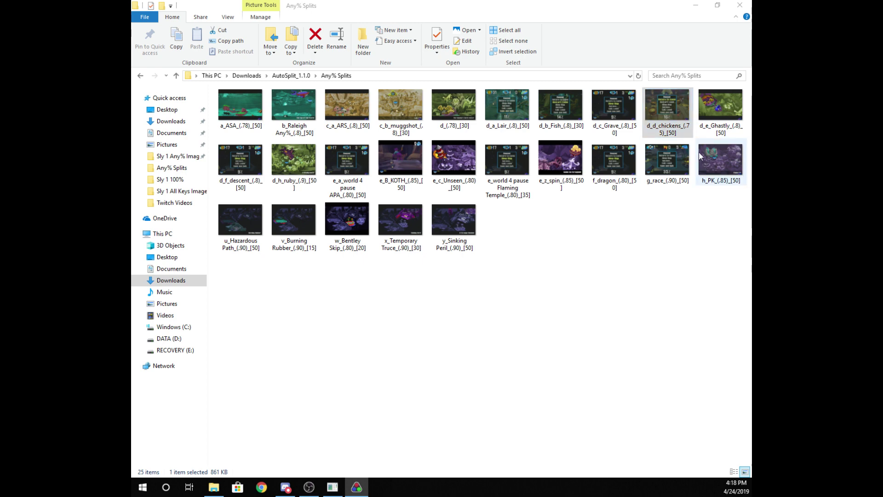
click(691, 246)
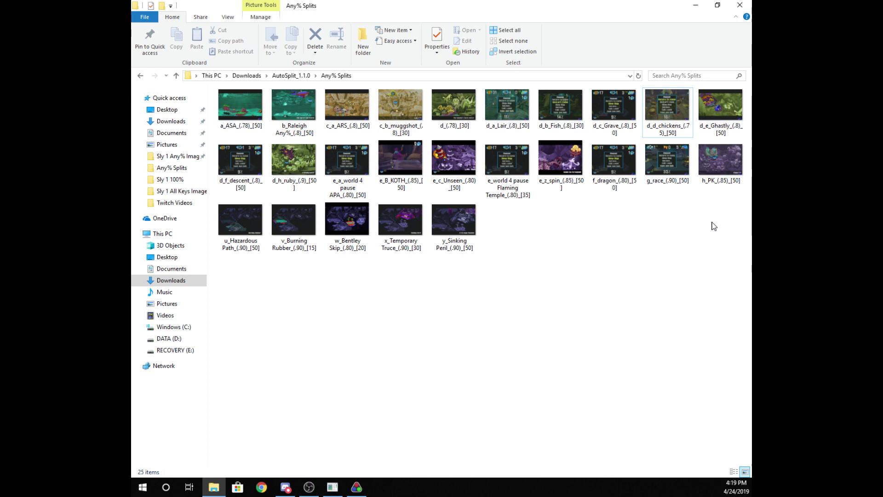
- View the g_race_(.90)_[50] image in an enlarged photo window, close it, and check its file name before deselecting it
key(Down)
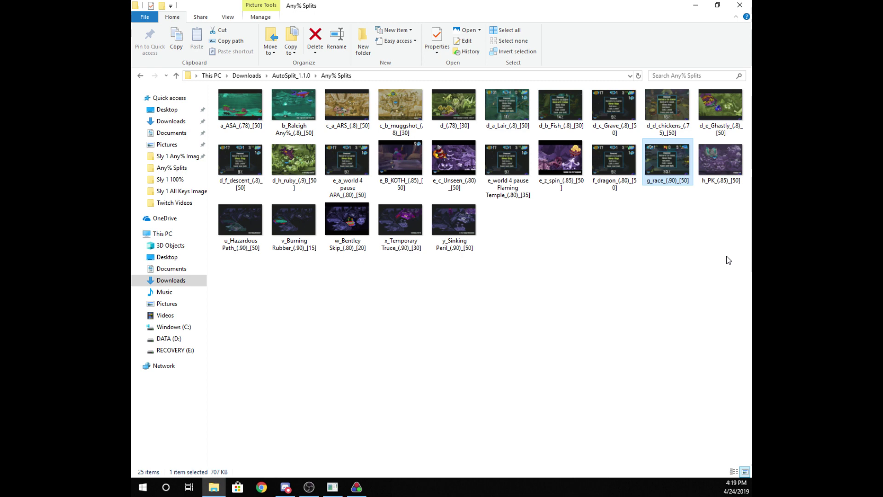
double_click(680, 145)
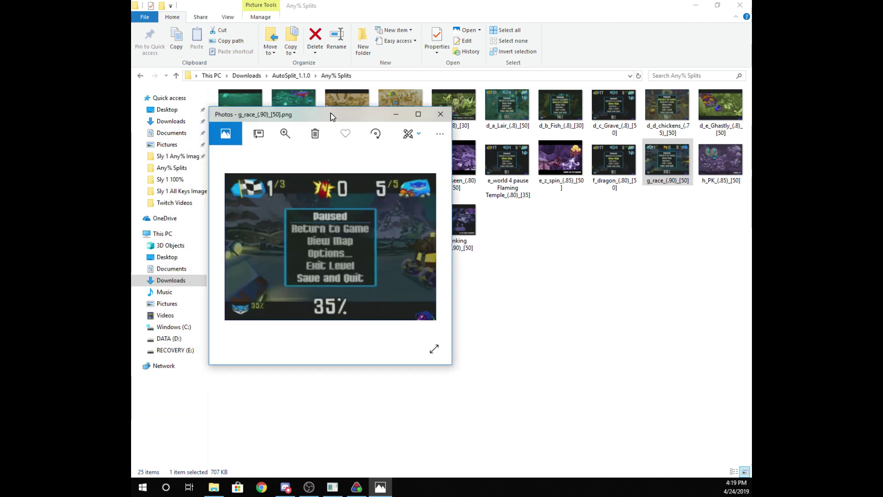
drag(495, 338, 654, 439)
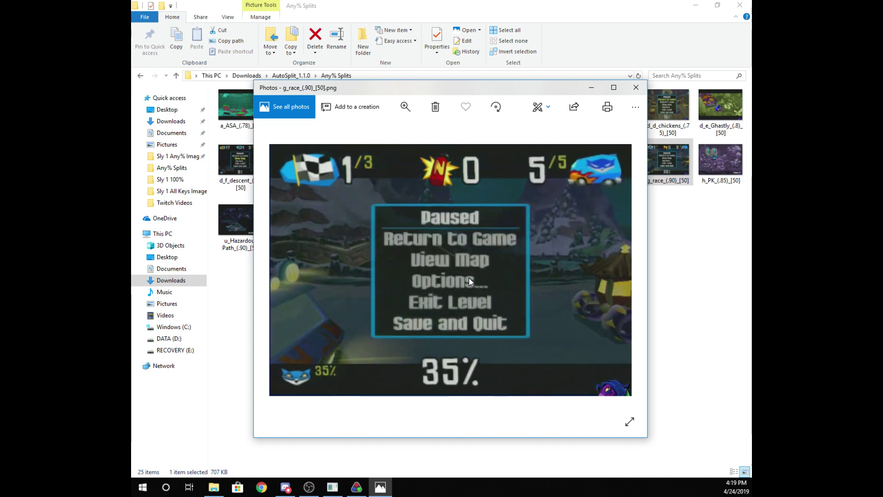
click(633, 90)
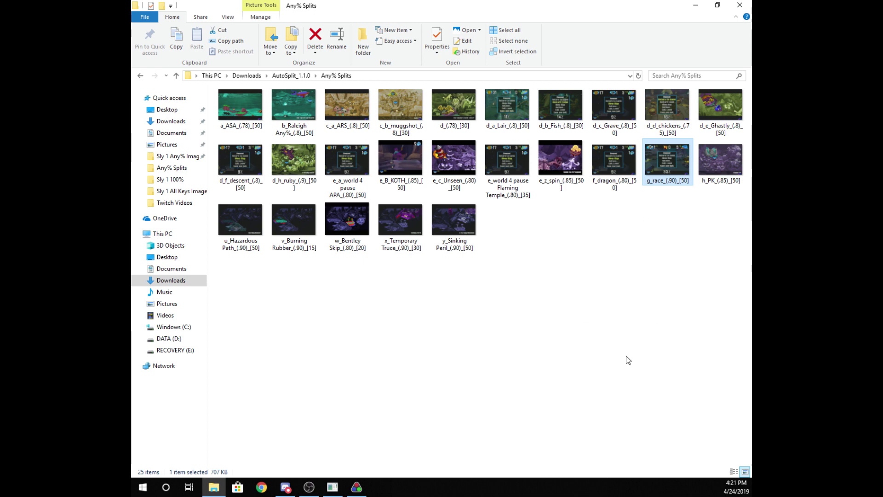
mouse_move(682, 183)
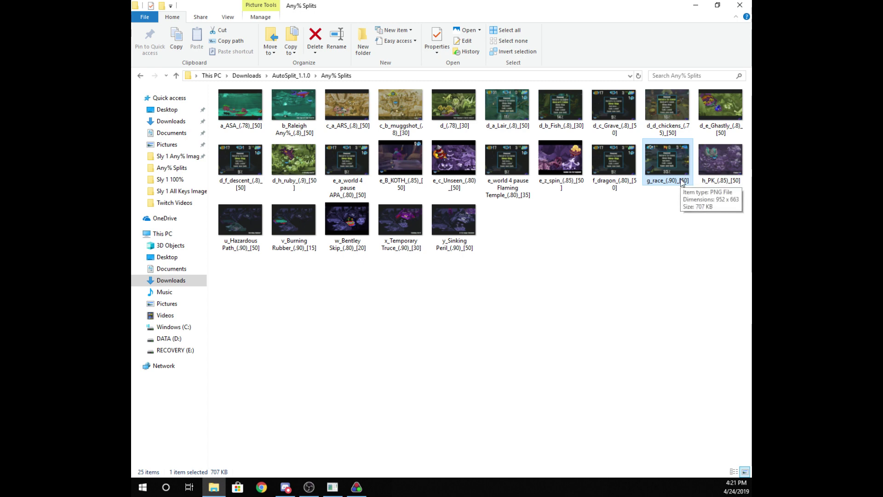
click(678, 308)
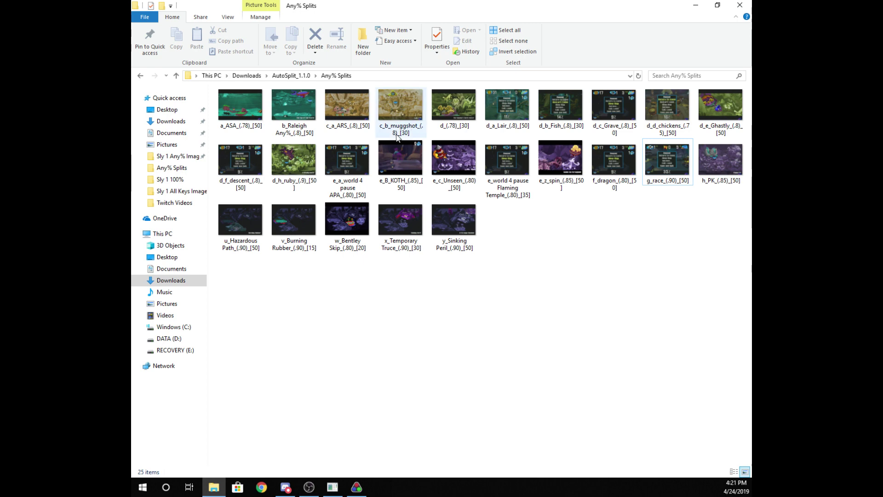
- Switch to AutoSplit, move its window lower to uncover the split images, and start the auto splitter
mouse_move(355, 132)
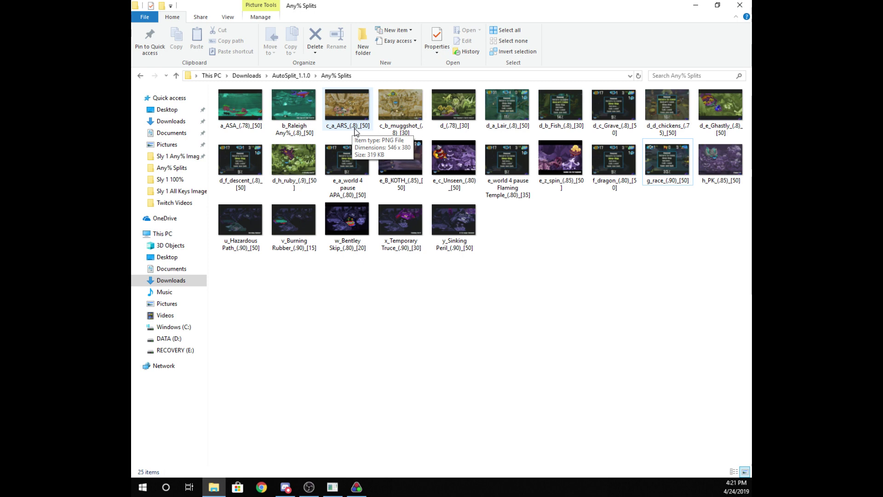
click(333, 487)
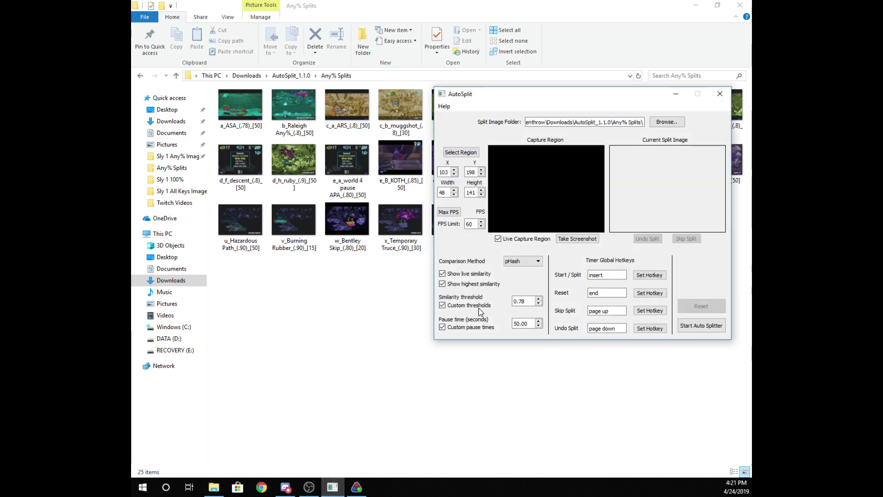
drag(552, 79, 565, 170)
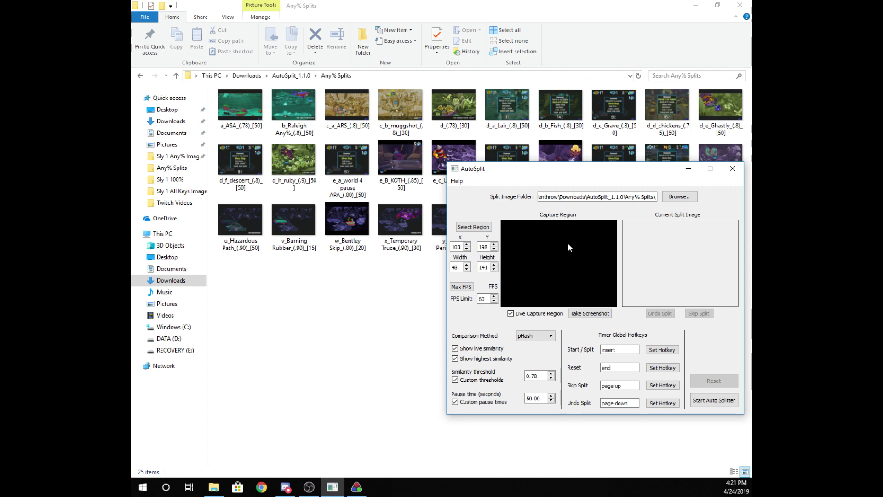
click(724, 403)
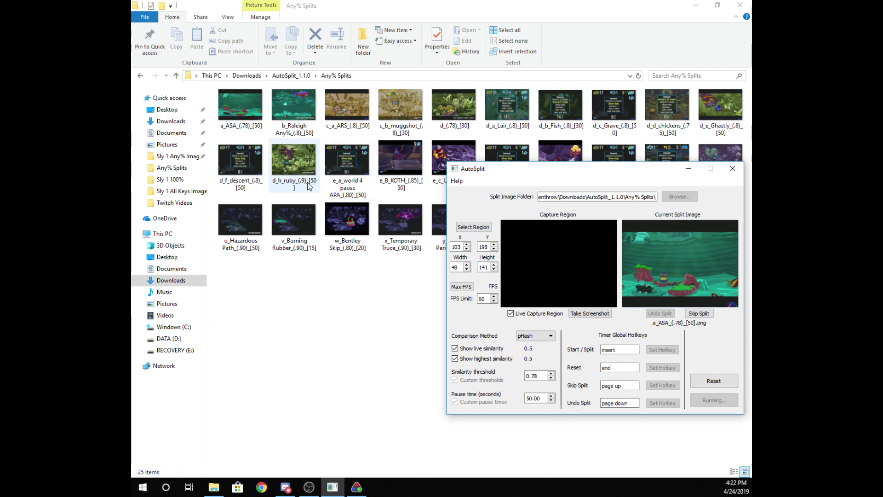
- Move the AutoSplit window off the second row of split images and reset the running auto splitter
drag(529, 173, 497, 220)
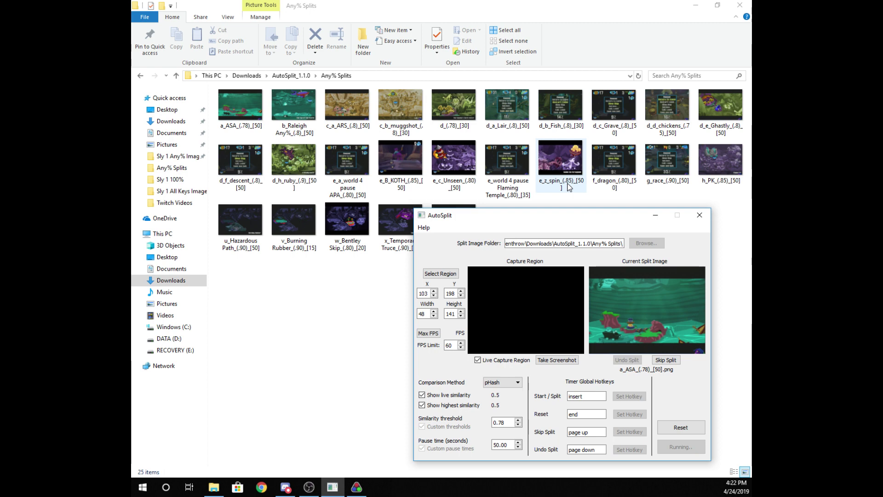
click(389, 221)
click(285, 487)
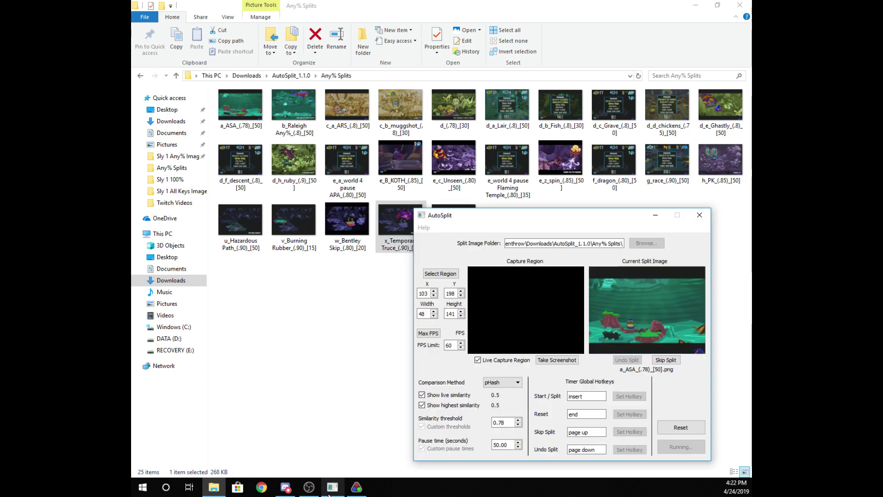
click(680, 420)
click(417, 242)
right_click(436, 240)
key(Escape)
click(454, 225)
right_click(454, 225)
click(481, 456)
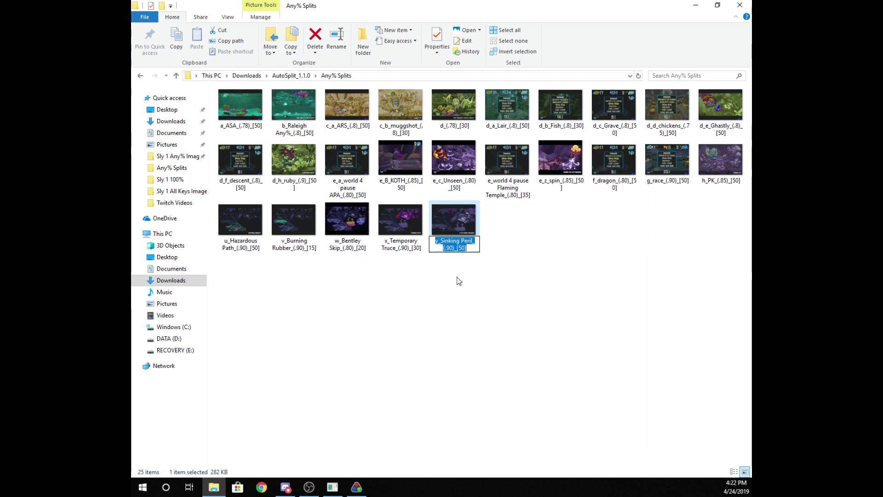
key(Escape)
- Rename the y_Sinking Peril split image, removing the decimal point from its (.90) threshold
right_click(453, 253)
click(481, 455)
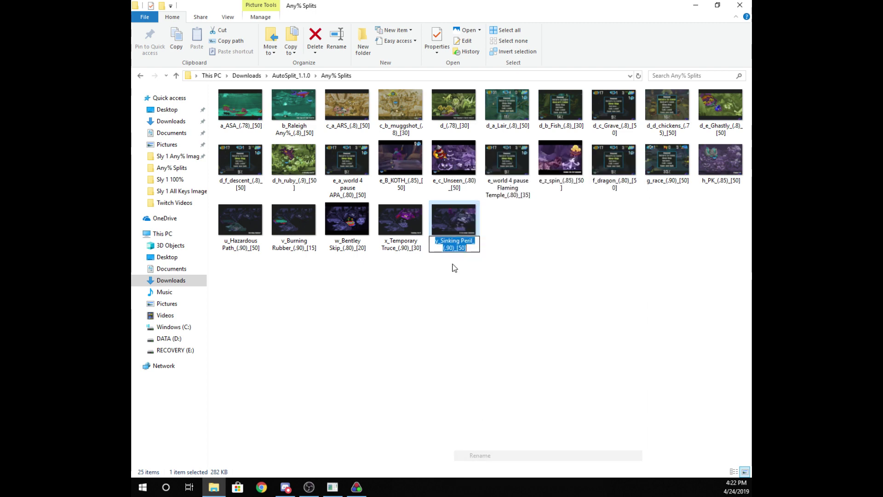
click(450, 248)
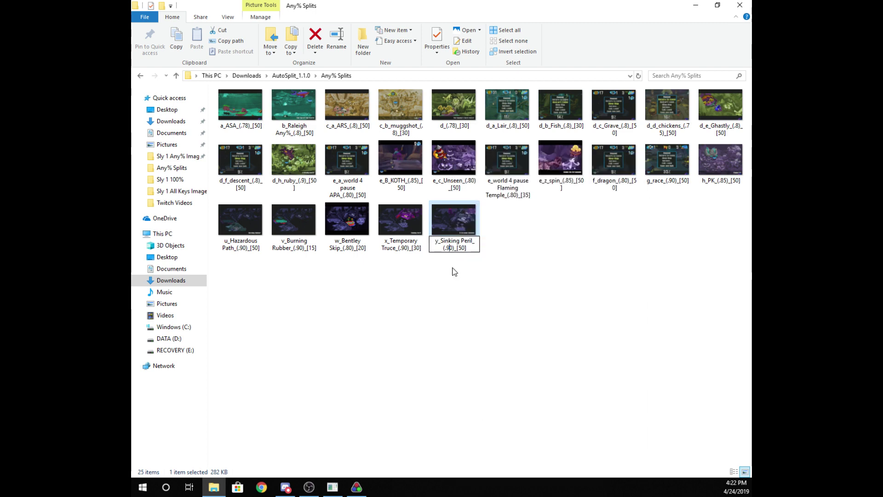
key(Right)
key(Delete)
click(498, 293)
- Return to AutoSplit, try to start the auto splitter with the altered threshold name, and dismiss the dialog
click(332, 487)
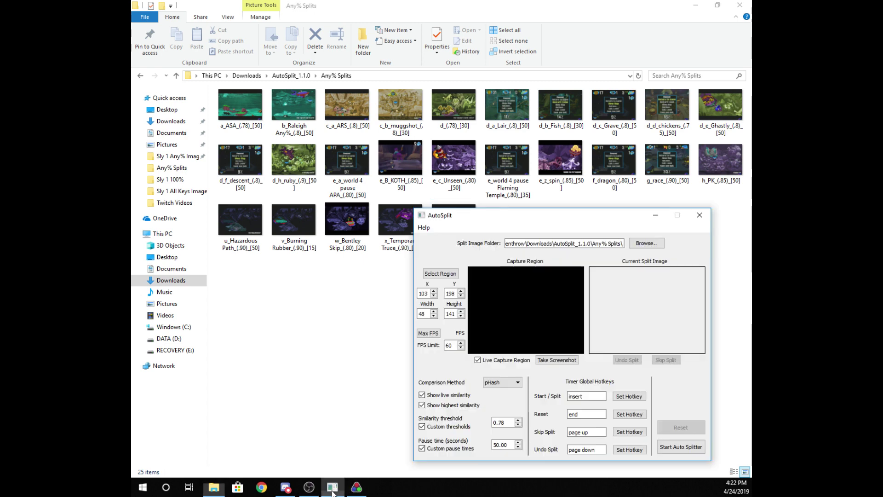
click(689, 445)
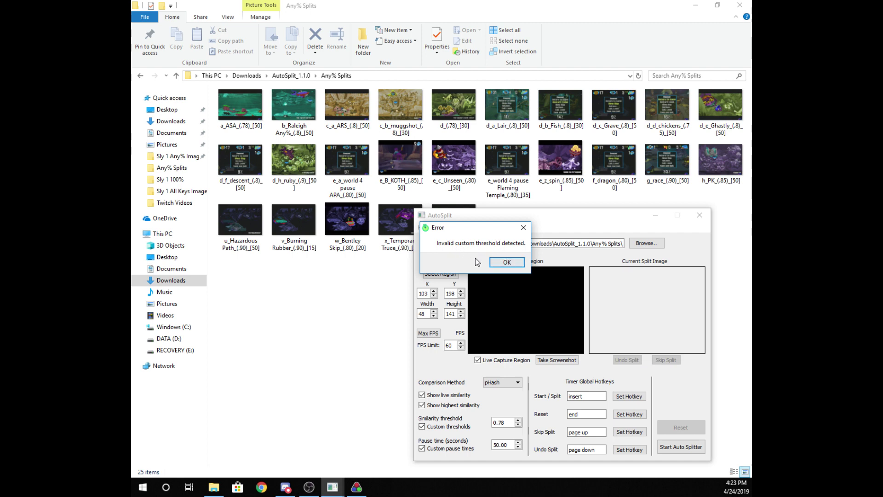
click(512, 263)
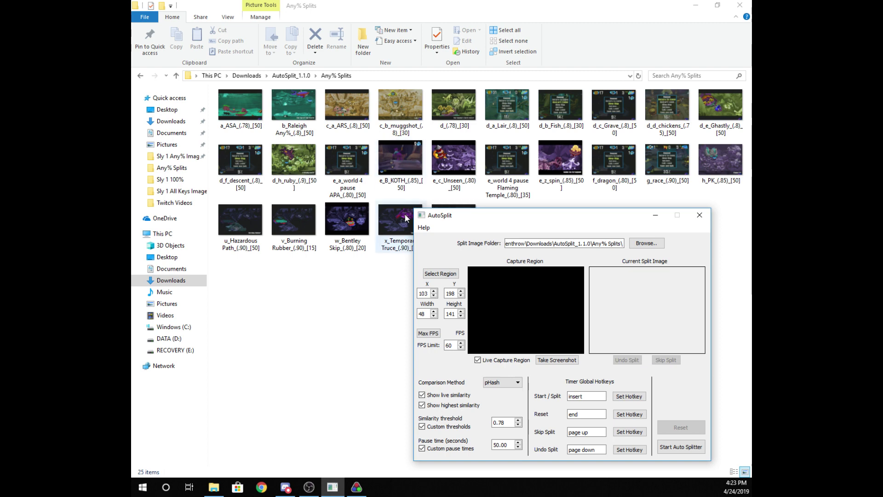
- Restore the decimal point in the Sinking Peril image's file name, making it y_Sinking Peril_(.90)_[50]
click(394, 234)
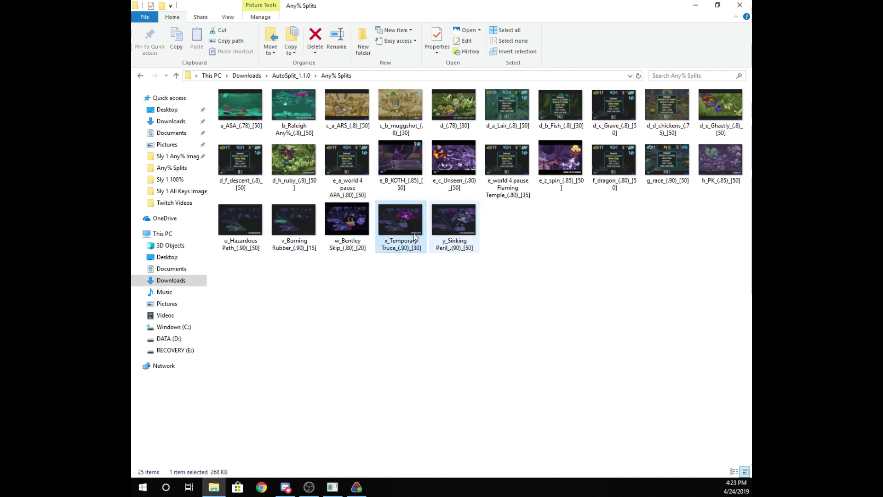
right_click(402, 236)
click(456, 258)
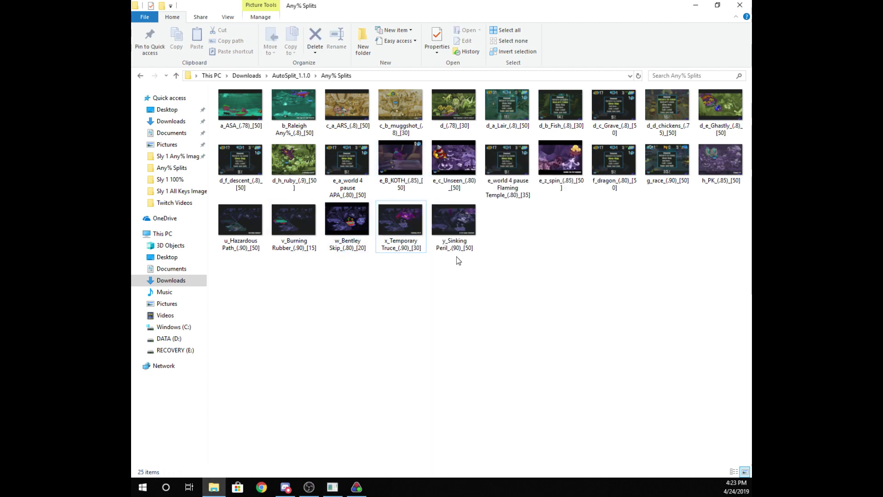
click(442, 236)
right_click(443, 236)
click(460, 461)
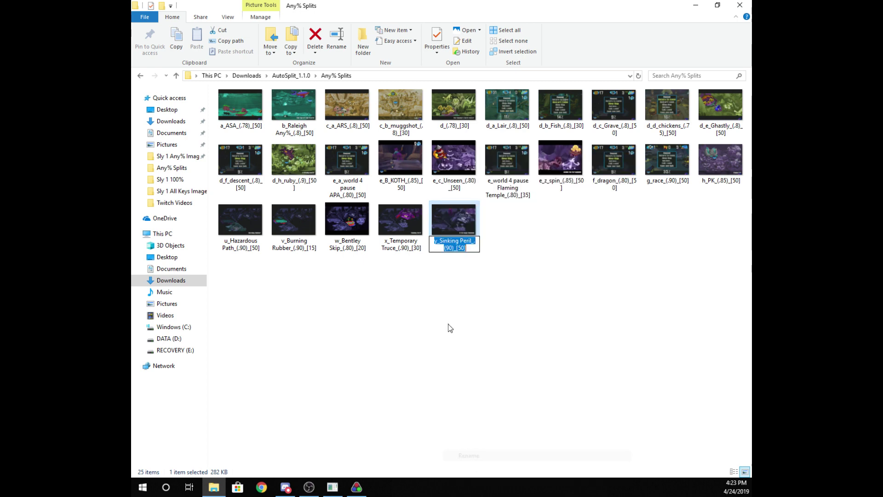
click(446, 248)
text(.)
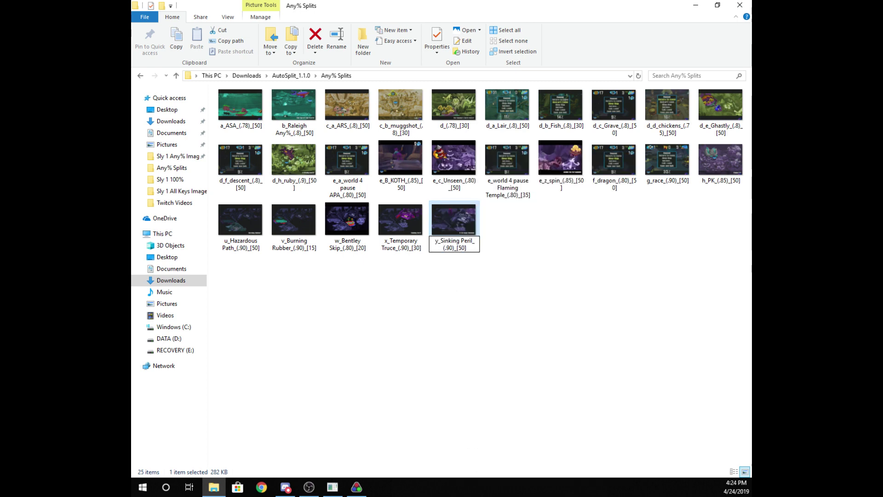
click(462, 283)
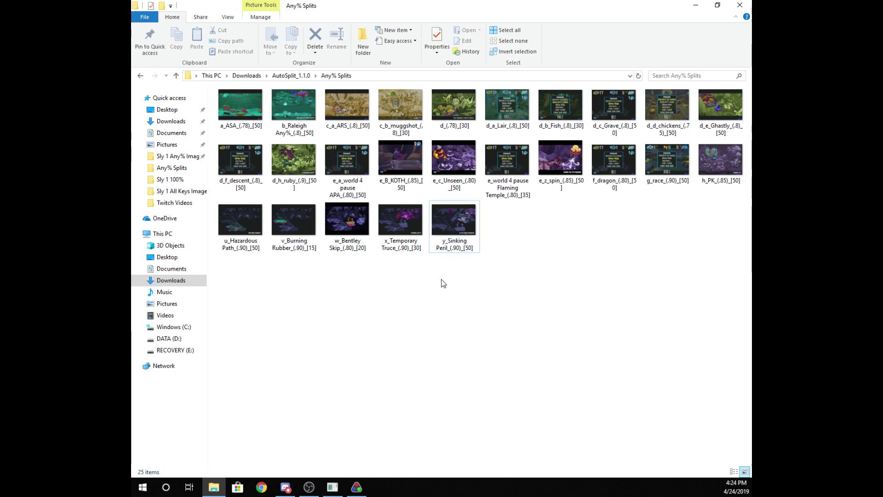
- Switch back to AutoSplit, start the auto splitter with the corrected file names, and reset it
click(333, 487)
click(681, 447)
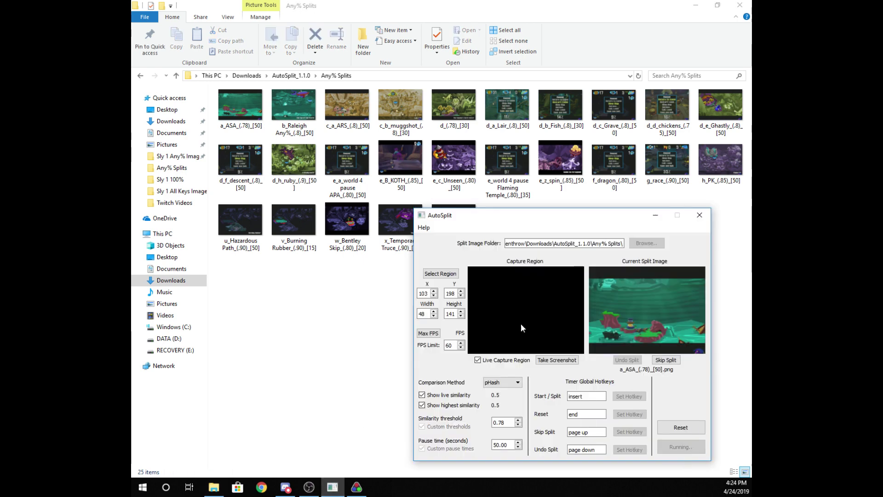
click(685, 430)
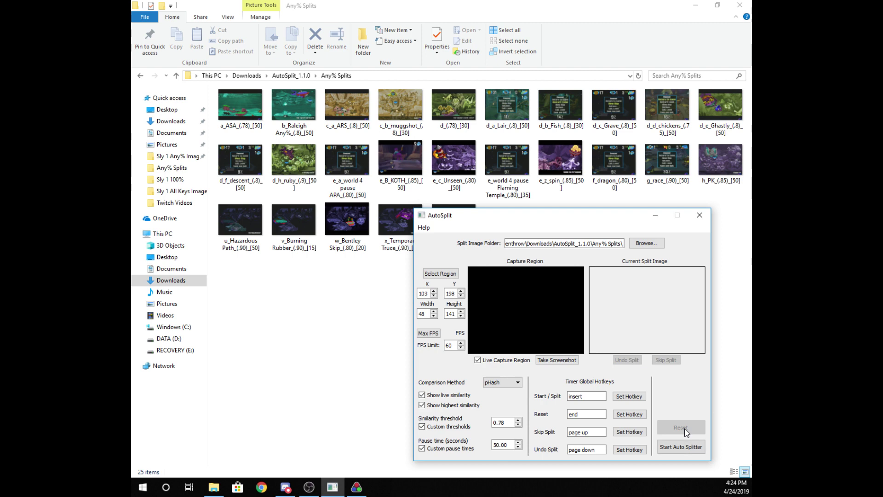
- Select the whole AutoSplit window as the capture region, and replace it with a blank screen area about 37 by 58
click(451, 276)
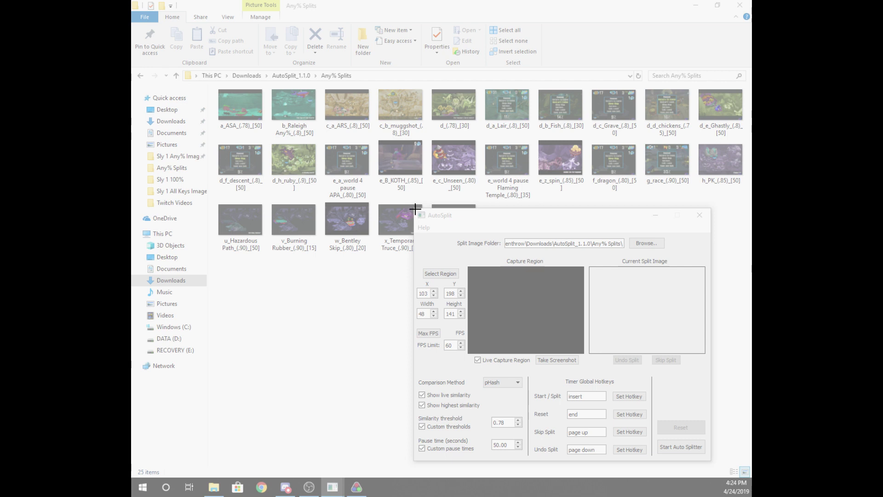
drag(414, 209, 712, 460)
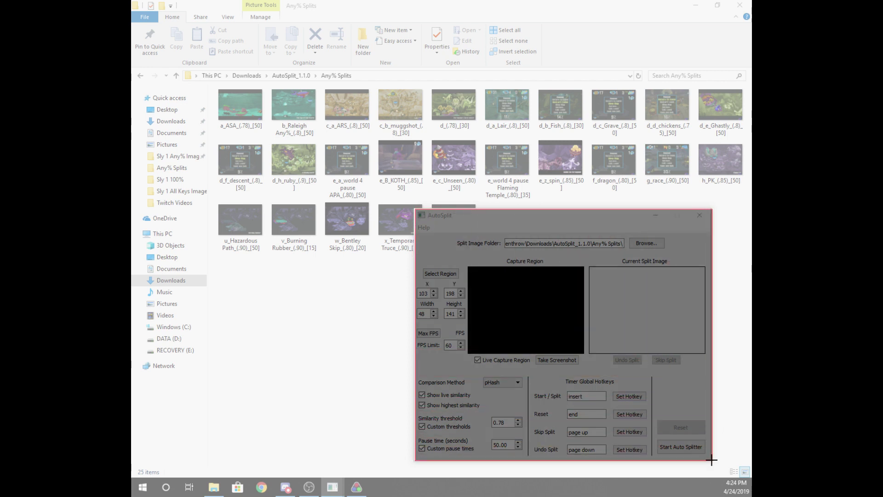
drag(712, 460, 710, 460)
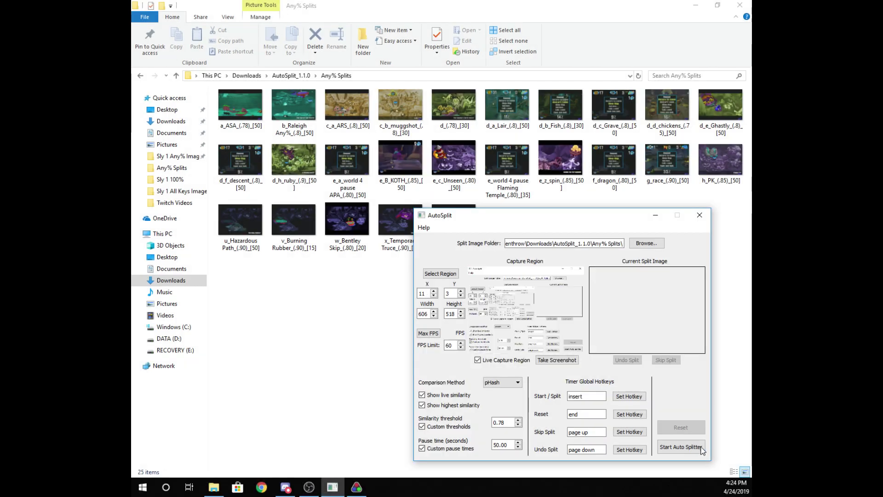
click(442, 273)
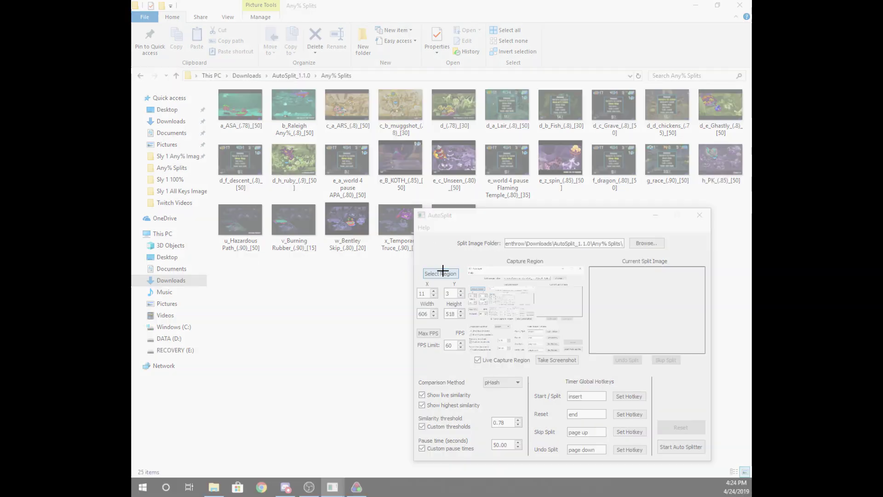
drag(308, 317, 326, 346)
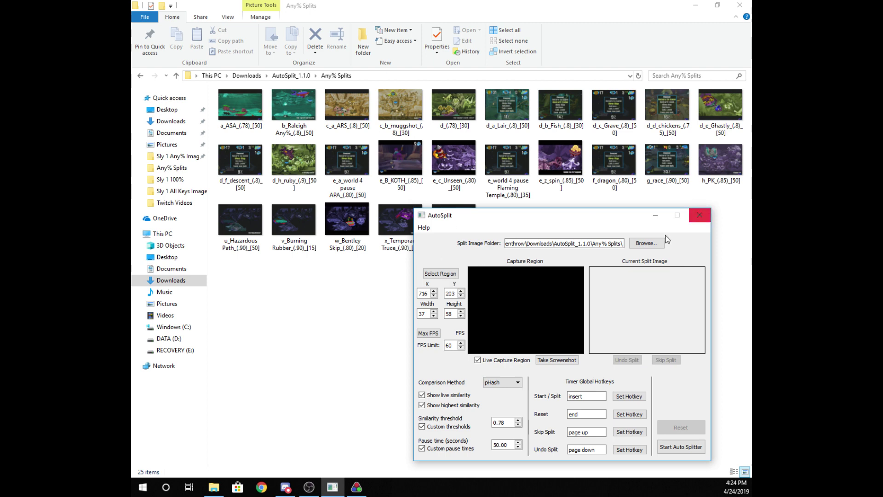
- Choose Any% Splits inside Downloads\AutoSplit_1.1.0 as the split image folder, and briefly start and reset the auto splitter
click(649, 243)
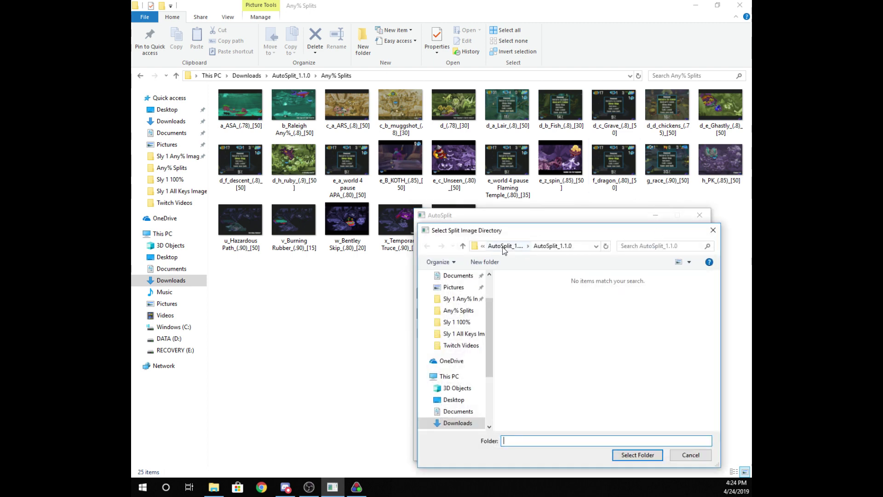
click(531, 293)
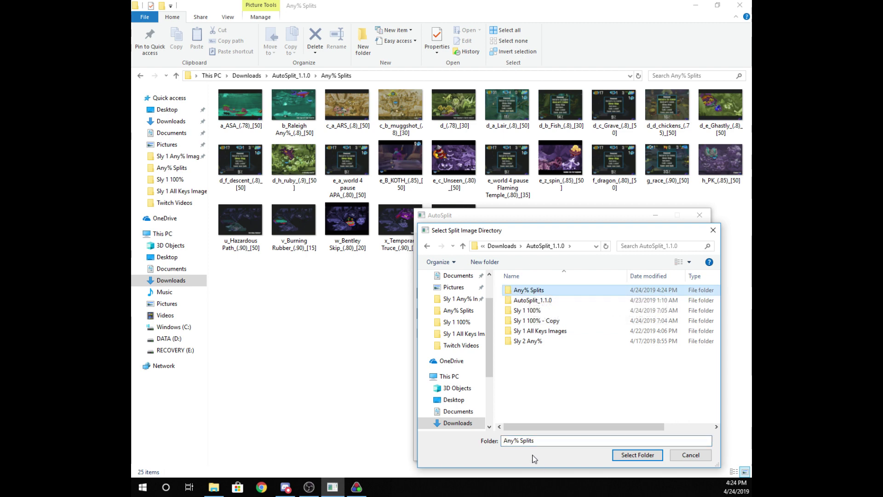
click(636, 455)
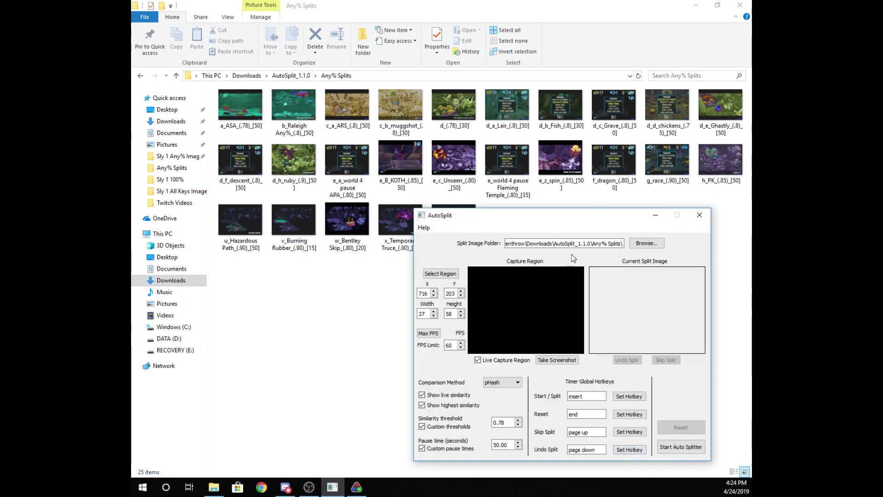
click(681, 446)
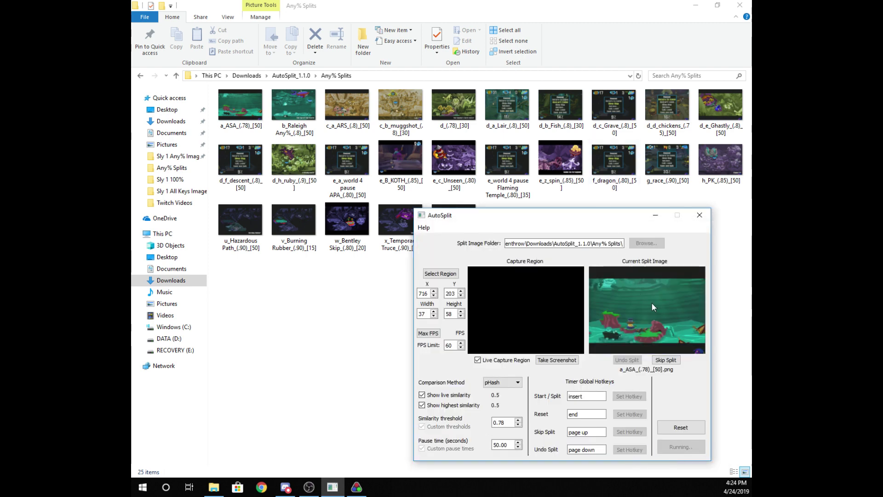
click(681, 428)
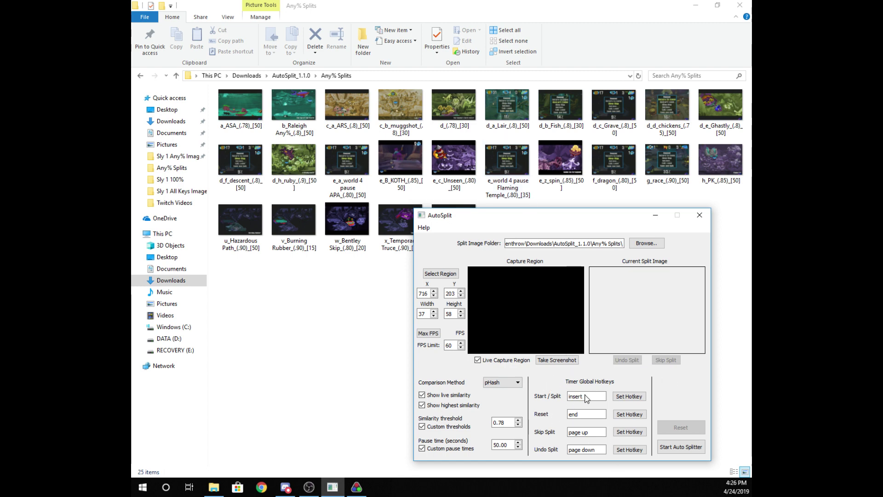
- Switch to LiveSplit, move its window beside AutoSplit, and open its settings to compare the hotkeys
key(alt+Tab)
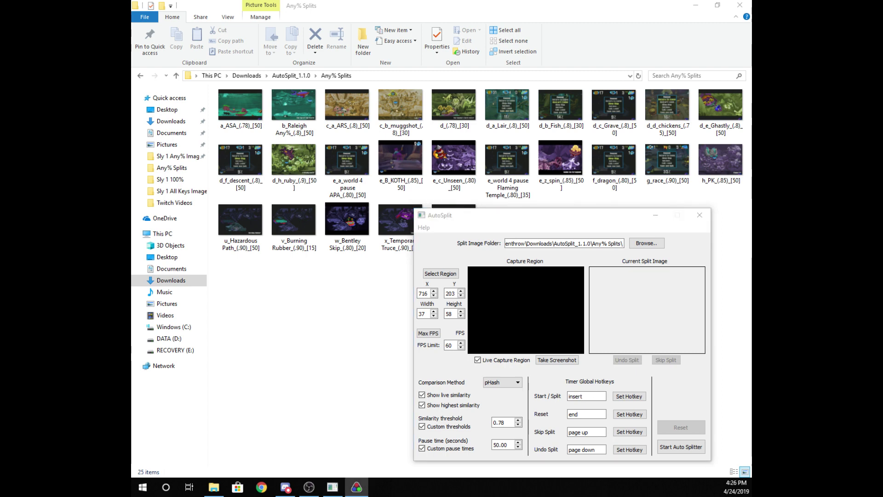
drag(302, 212, 285, 198)
right_click(257, 163)
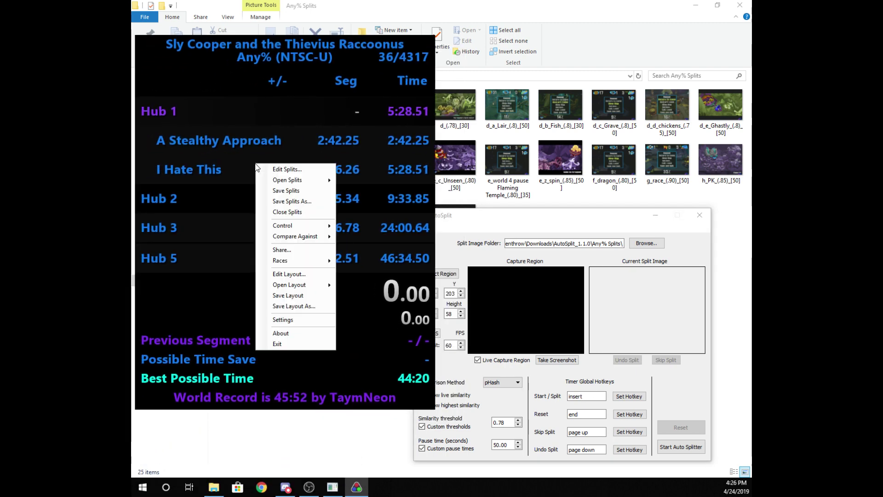
click(298, 321)
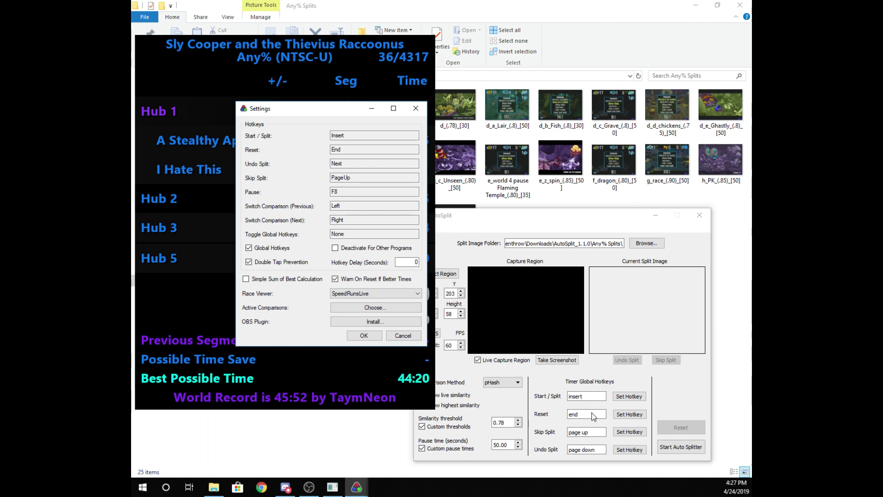
- Point out the Global Hotkeys option and the Start / Split hotkey in the LiveSplit settings, and accept the dialog
click(265, 251)
click(266, 251)
click(266, 251)
click(265, 251)
click(339, 134)
click(358, 336)
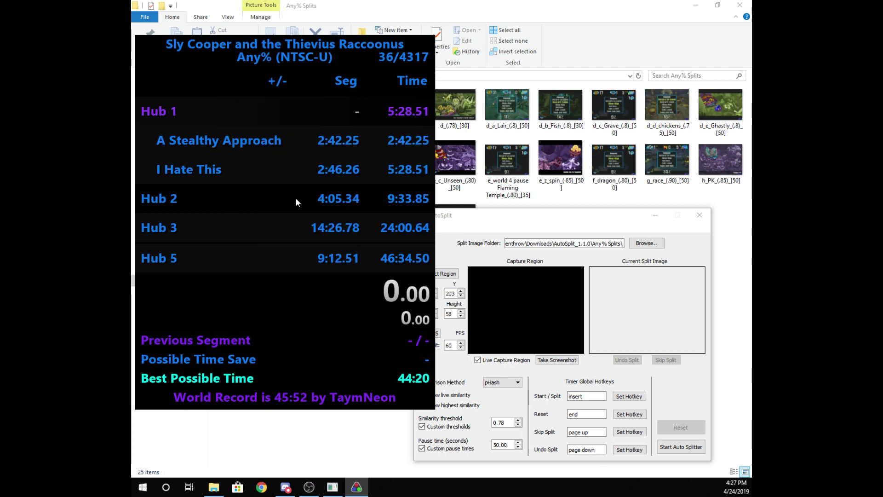
- With AutoSplit active, test the timer hotkeys by starting a run, skipping and undoing a split, resetting, and starting again
click(606, 217)
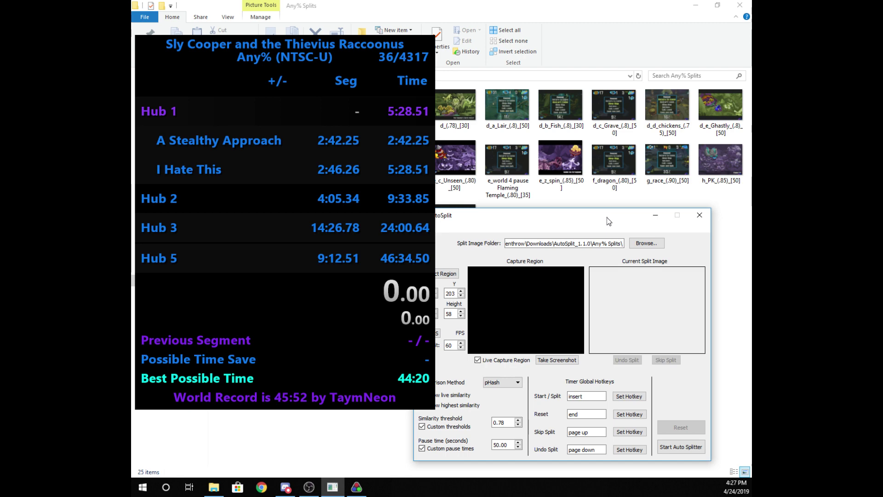
key(Insert)
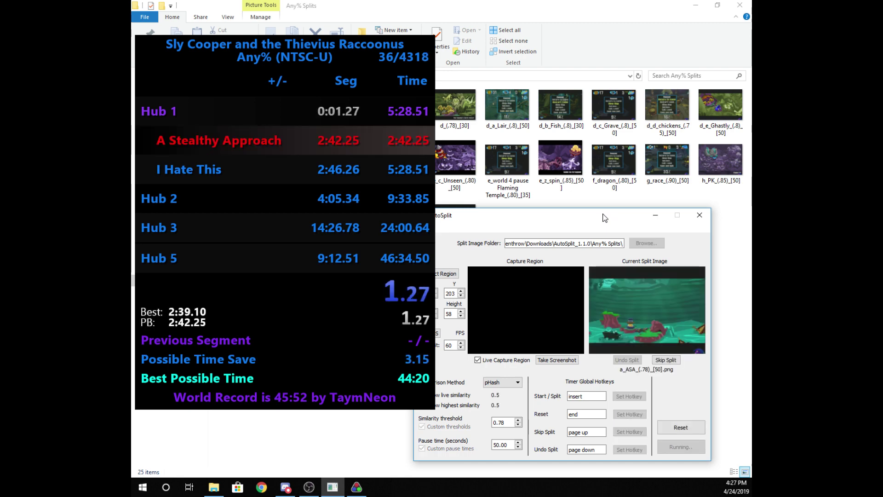
key(Page_Up)
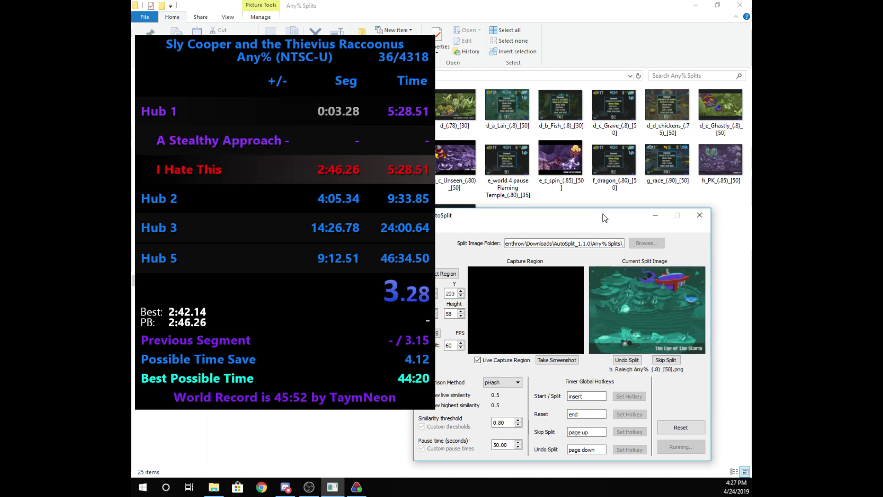
key(Page_Down)
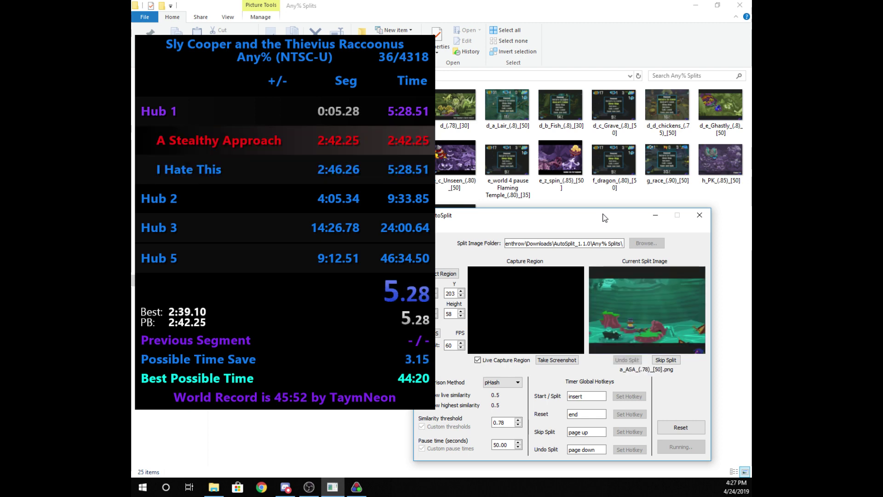
key(End)
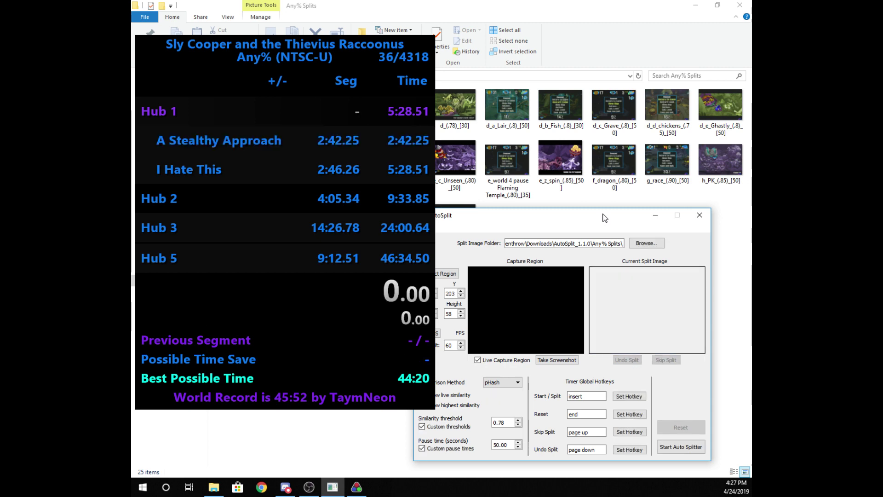
key(Insert)
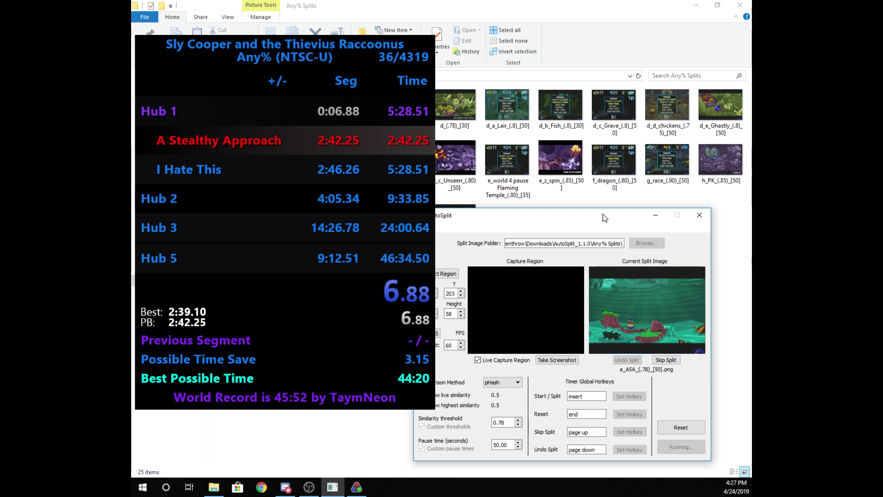
- Test splitting and undoing the split on the running timer, check that AutoSplit is the active window, and reset the run
key(Insert)
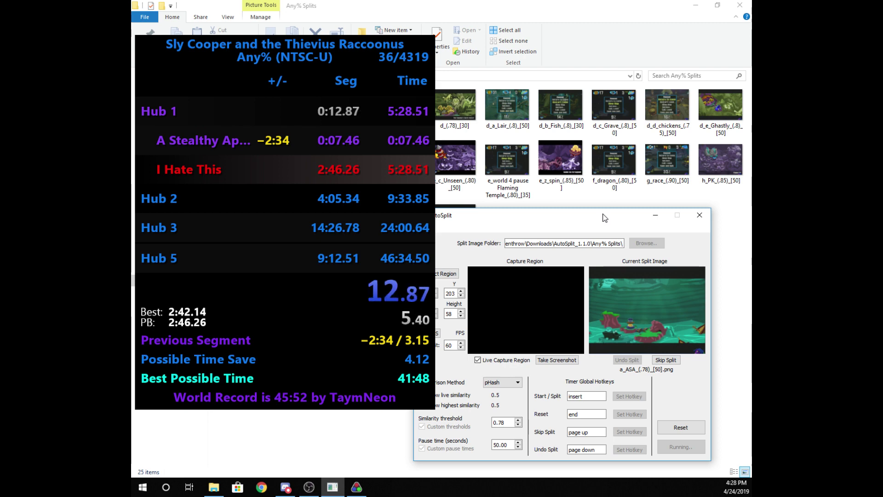
key(Page_Down)
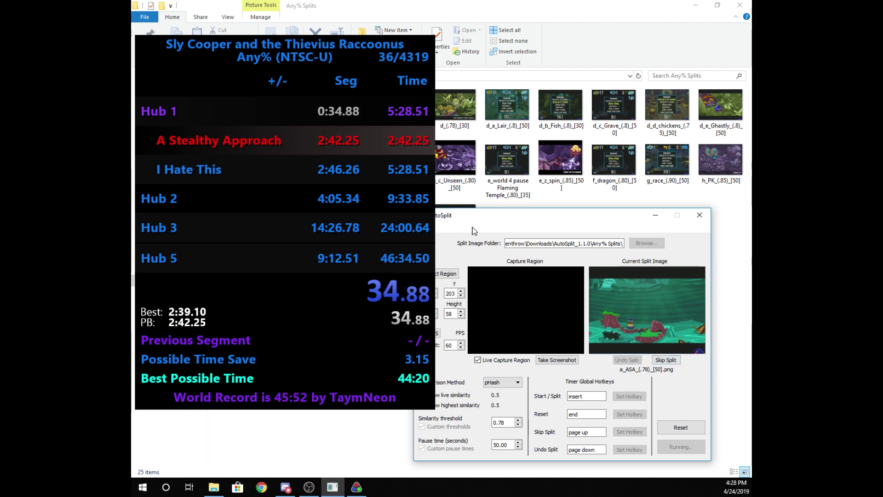
click(195, 78)
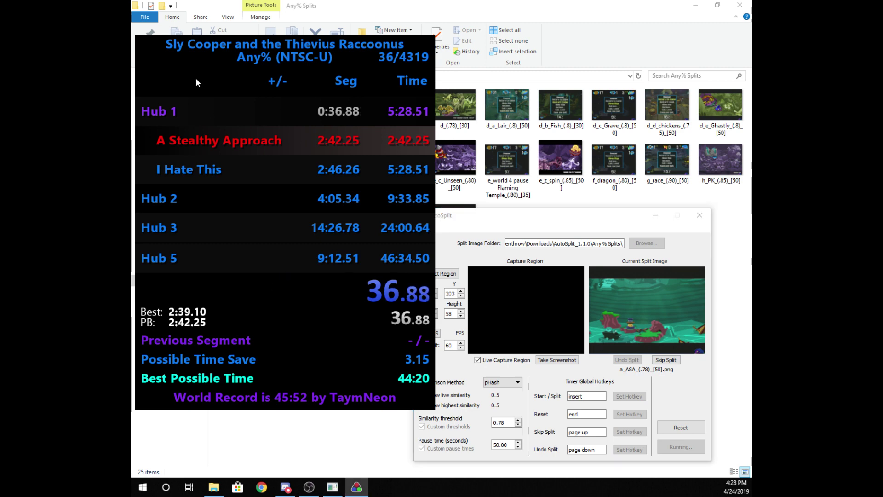
click(680, 387)
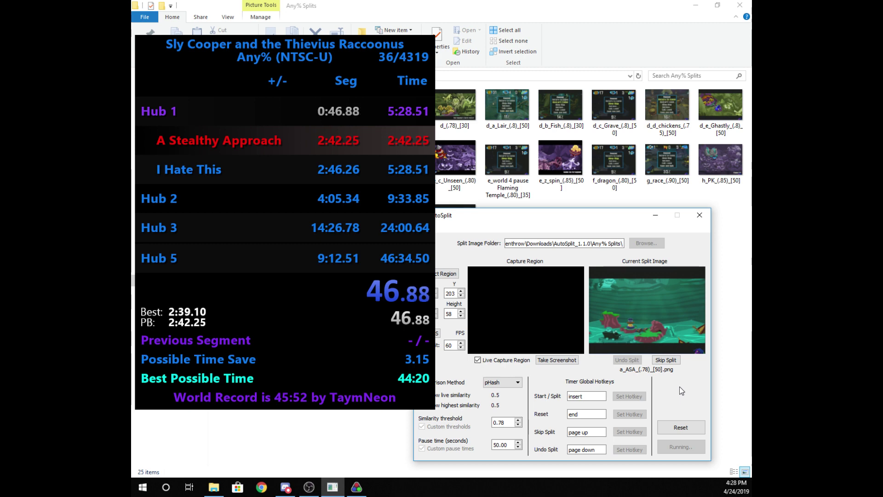
key(End)
- Put the LiveSplit window away, and briefly bring up OBS to view its scenes and sources before minimizing it
click(285, 239)
click(332, 488)
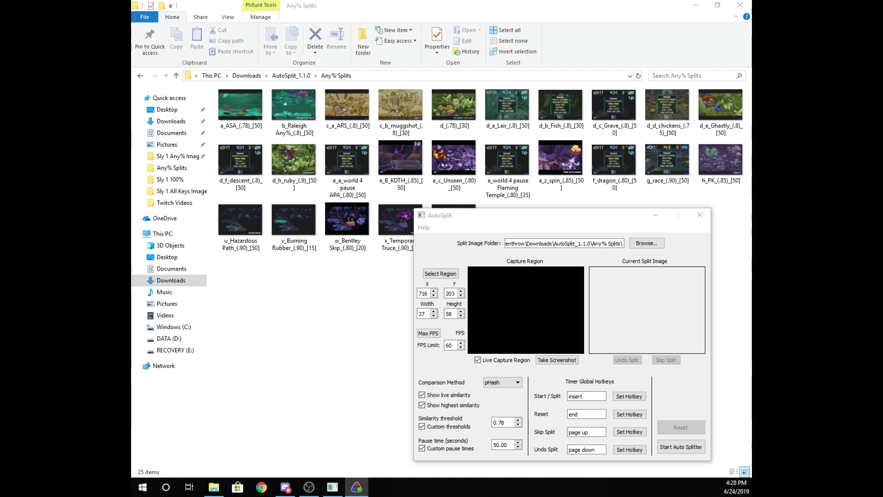
click(309, 486)
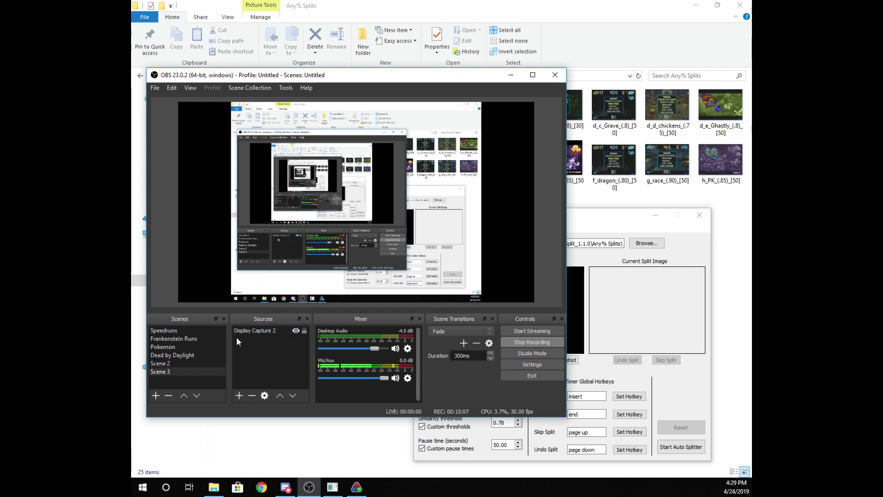
click(510, 74)
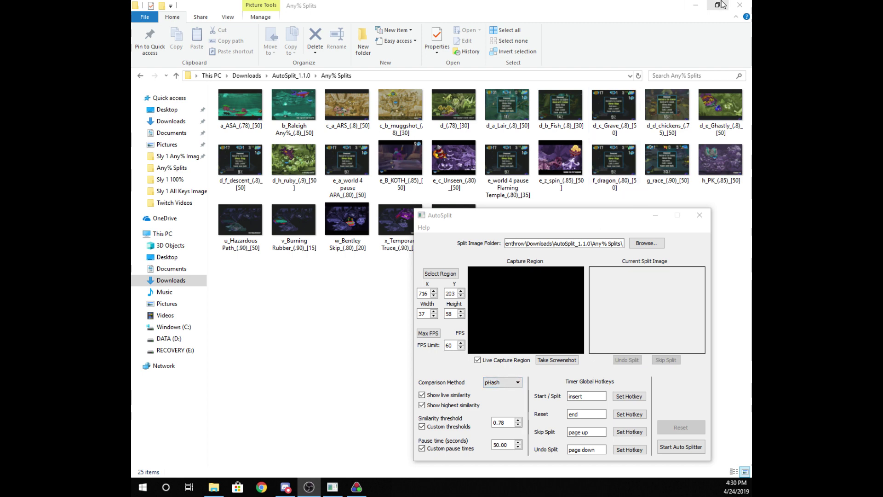
- Close the Any% Splits folder window and exit AutoSplit to clear the desktop
click(740, 4)
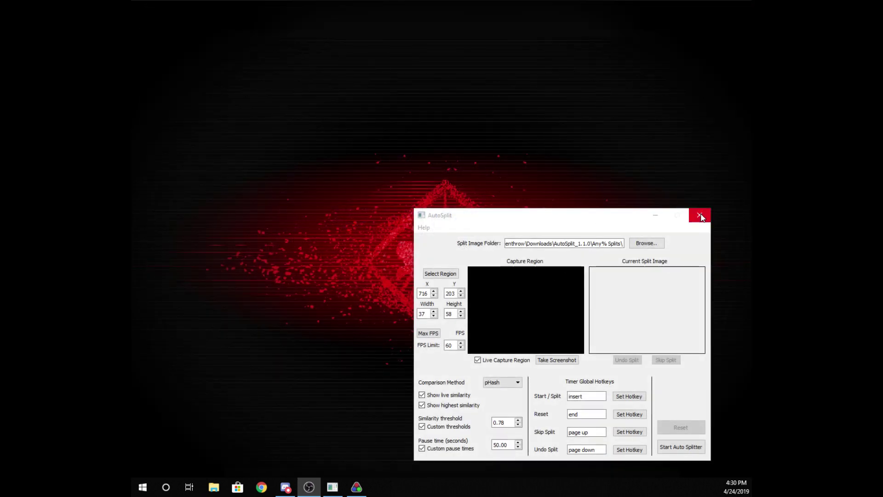
click(700, 217)
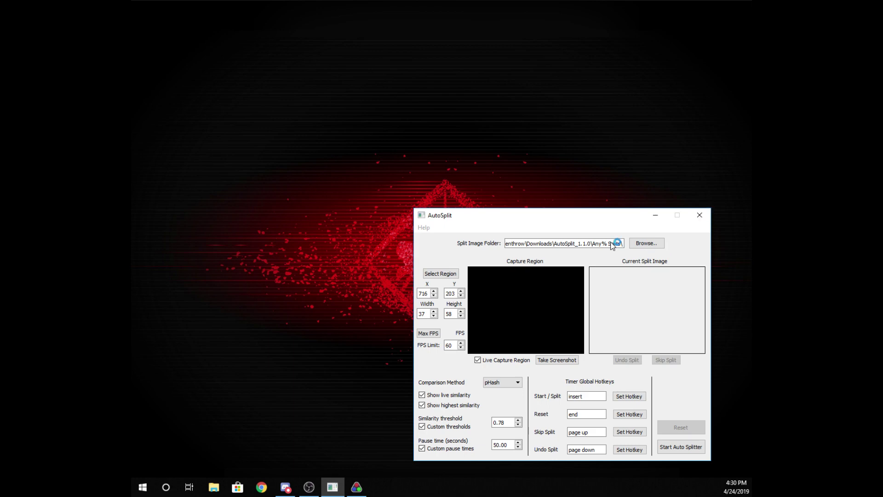
click(706, 217)
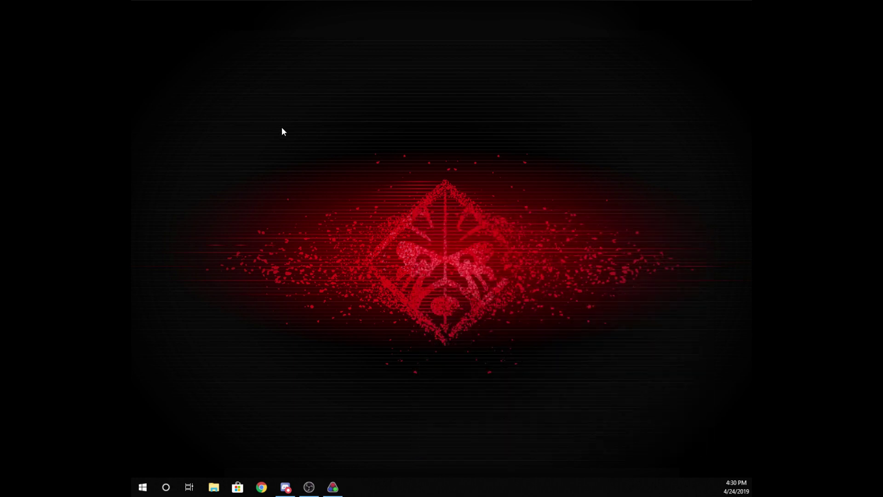